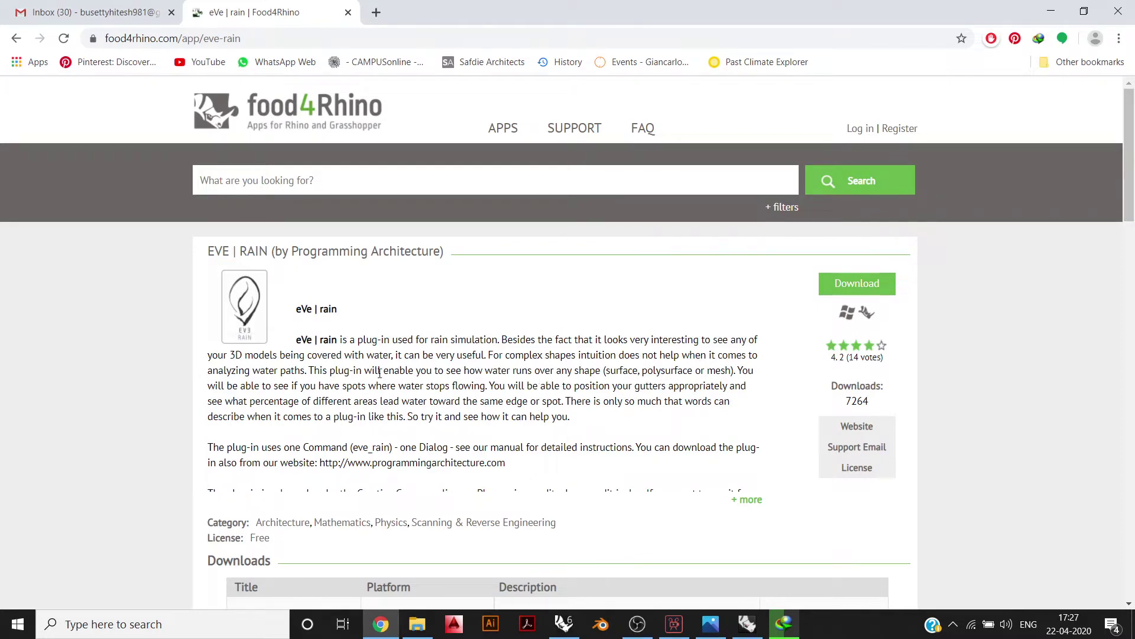
Review the eVe | rain plug-in page, including its description, downloads, preview video and reviews
scroll(695, 346, "down", 15)
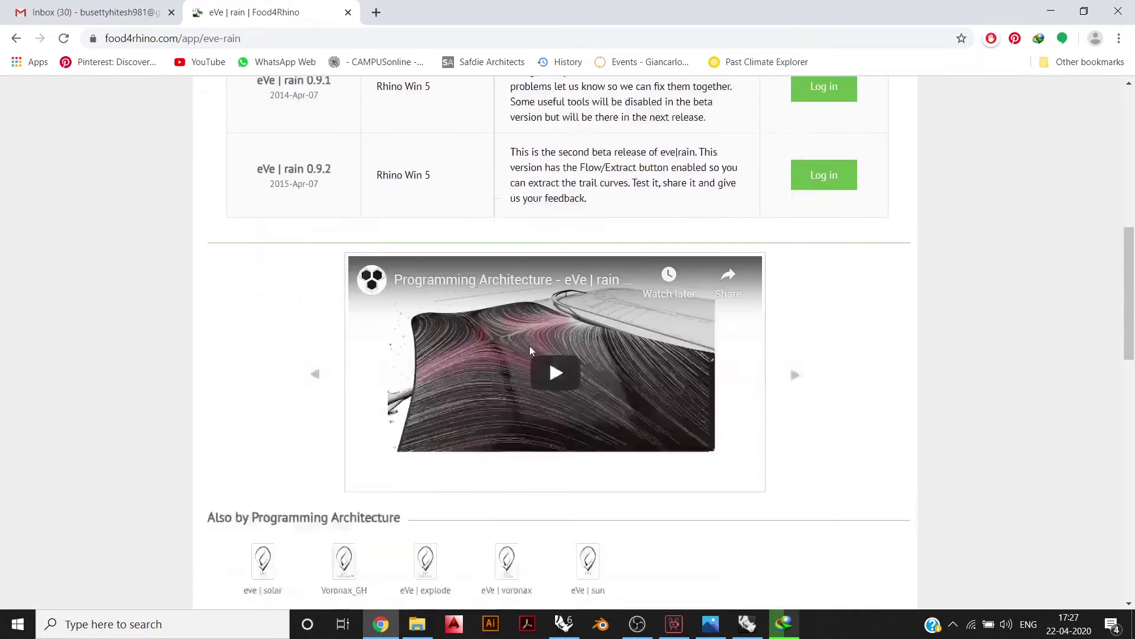
scroll(530, 351, "down", 2)
scroll(530, 349, "up", 4)
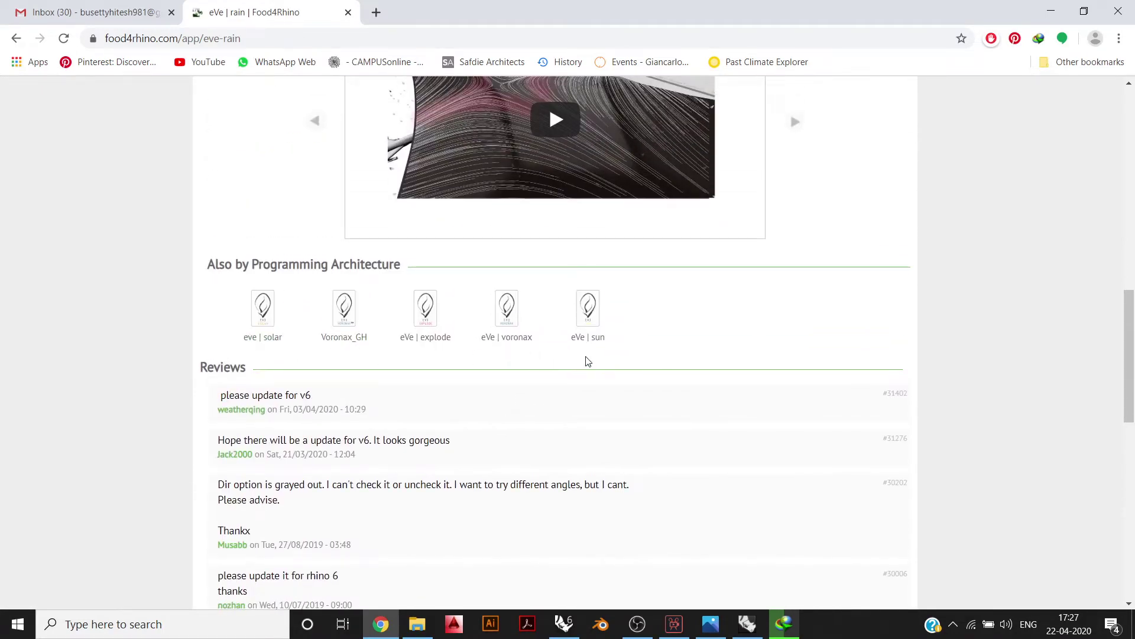
scroll(588, 361, "up", 10)
scroll(591, 361, "up", 1)
scroll(591, 361, "down", 1)
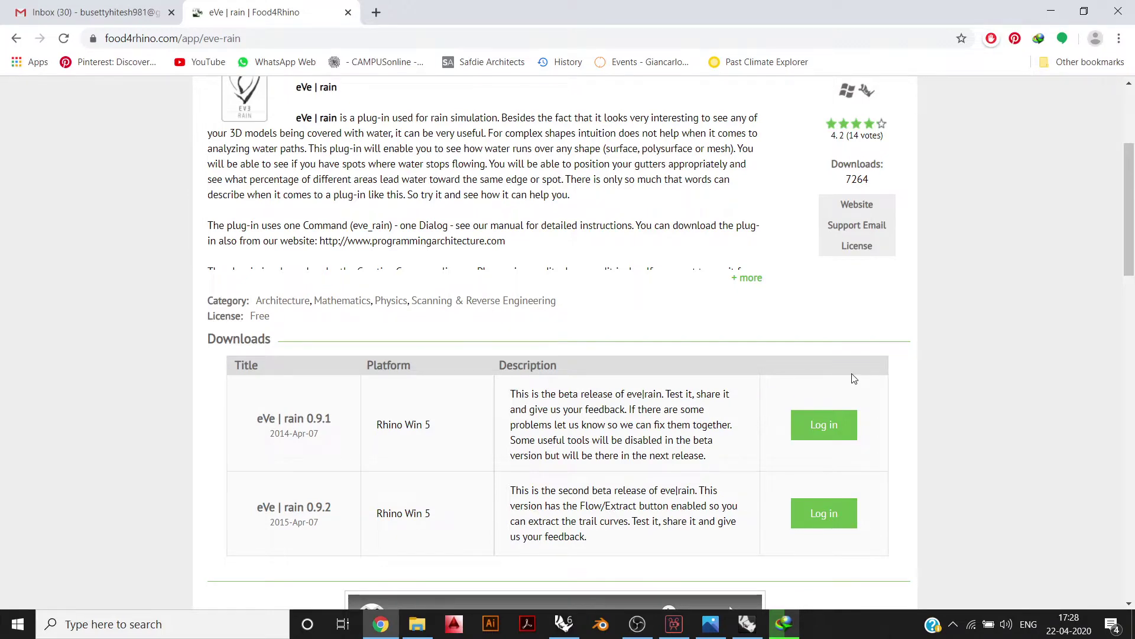
Switch to Rhinoceros 5.0 and turn on the surface 2 layer to display its curved surface
left_click(747, 624)
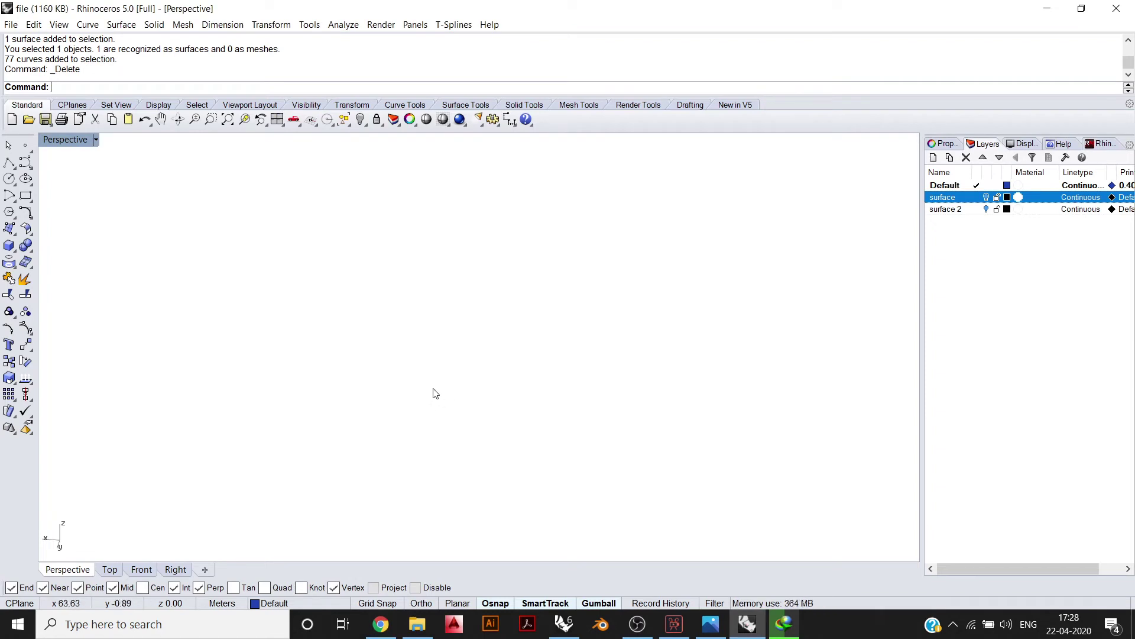
left_click(987, 209)
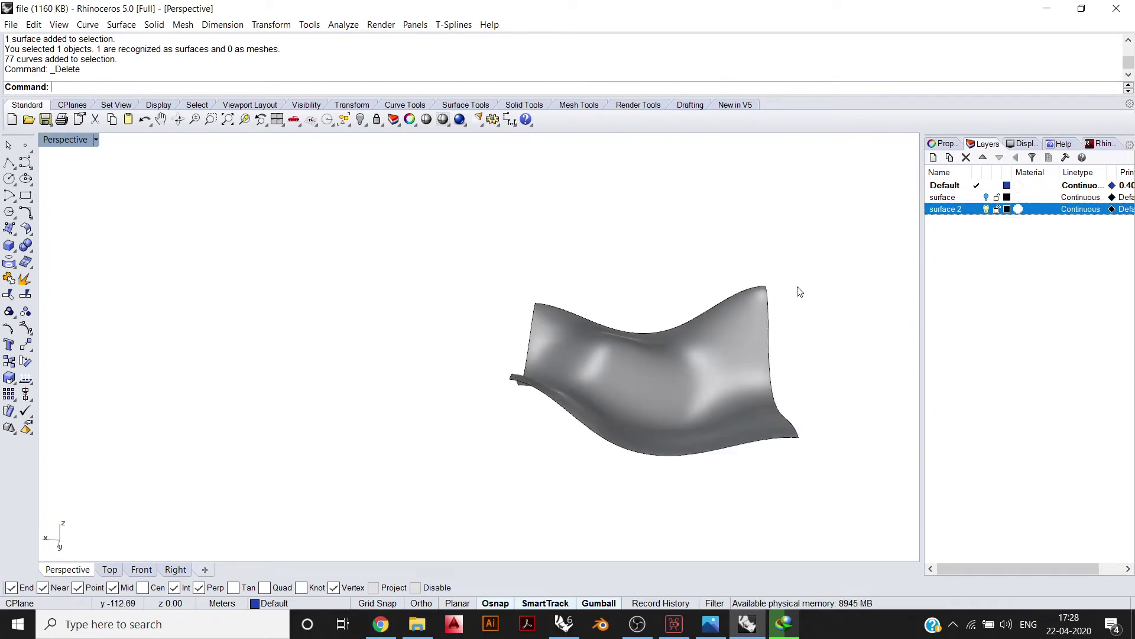
left_click(478, 371)
type("zs")
key("Return")
right_click_drag(491, 362, 455, 332)
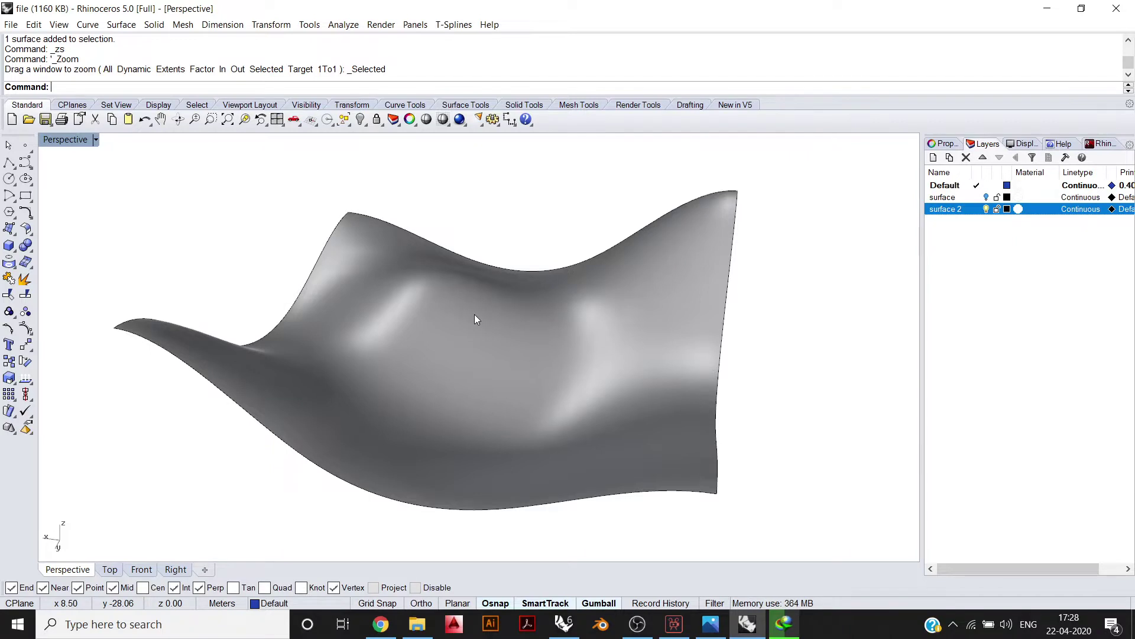
Run the eve_rain command and pick the curved surface as the exposed object
type("ev")
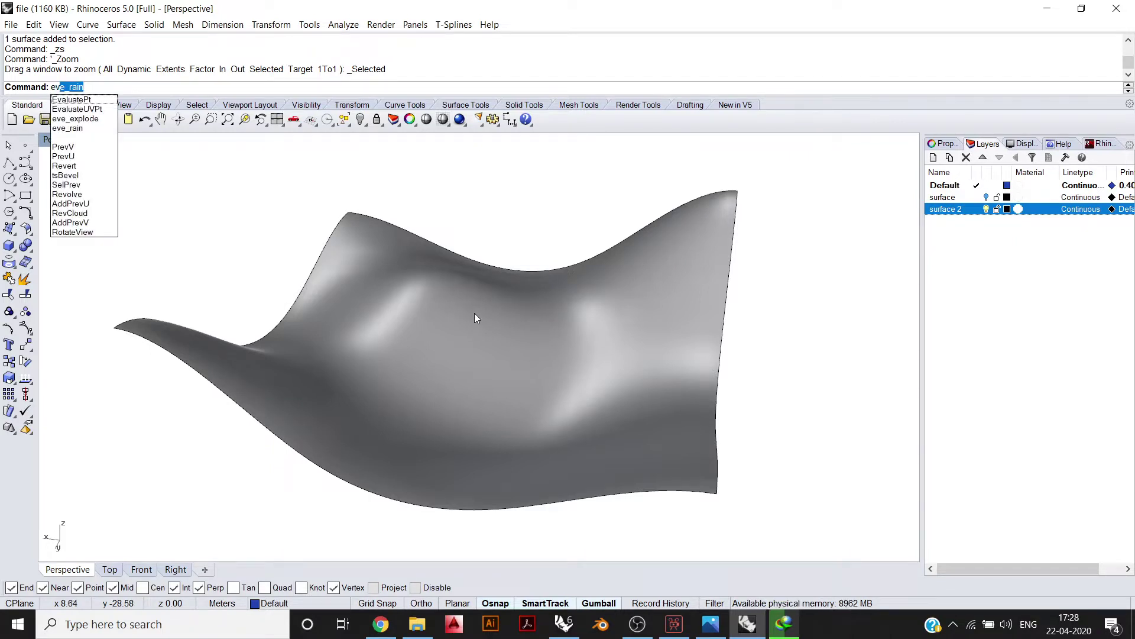
key("Return")
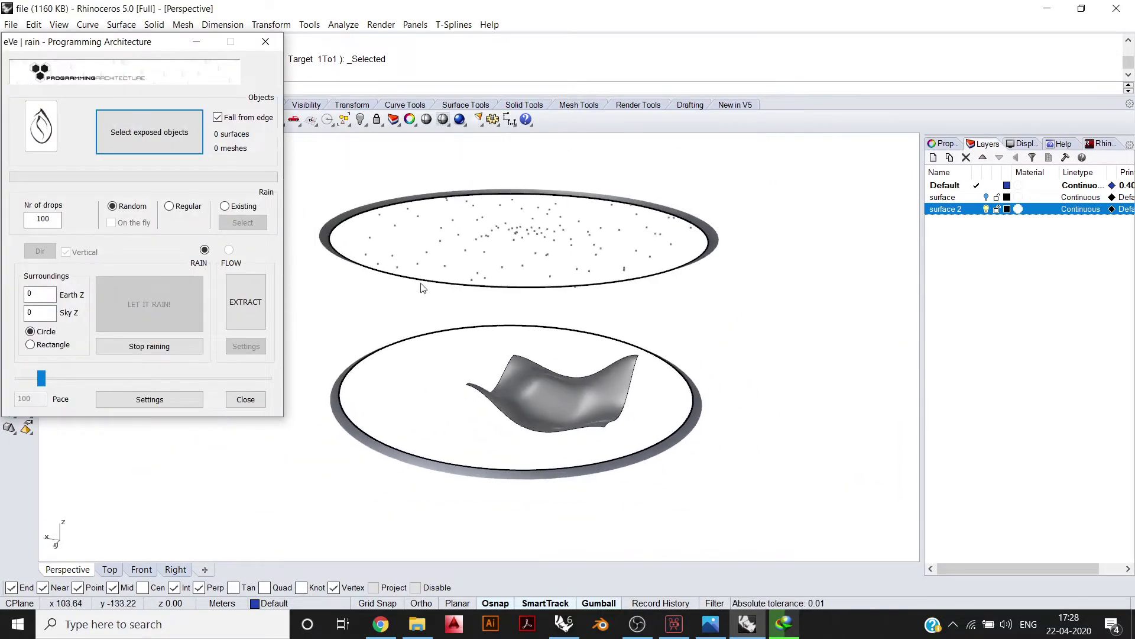
left_click(154, 140)
scroll(569, 392, "up", 3)
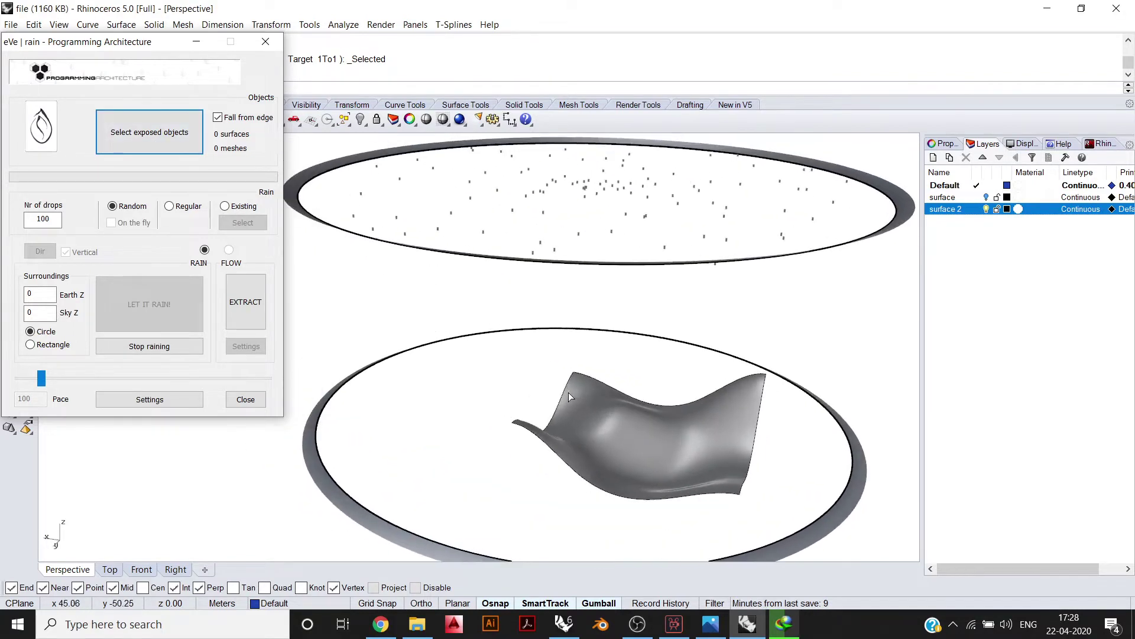
right_click_drag(569, 392, 551, 370)
right_click_drag(367, 253, 354, 233, "shift")
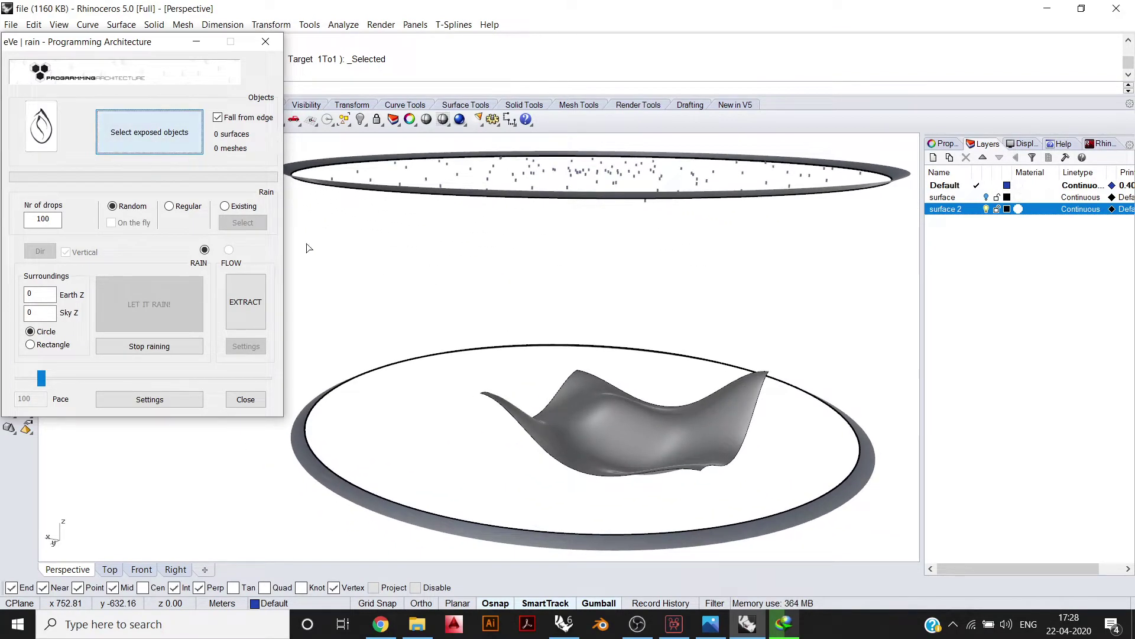
left_click(658, 437)
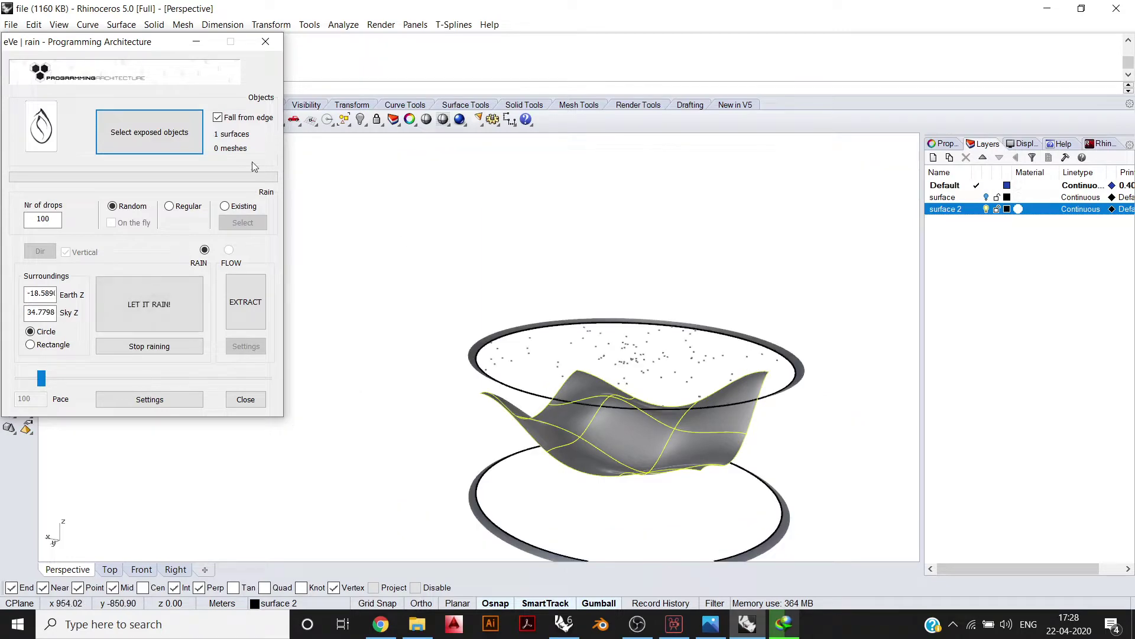
Move the eVe | rain dialog clear of the model and set the Sky Z height of the surroundings to 80
left_click_drag(152, 41, 996, 213)
right_click_drag(649, 366, 384, 261, "shift")
scroll(464, 311, "up", 6)
right_click_drag(474, 302, 496, 281, "shift")
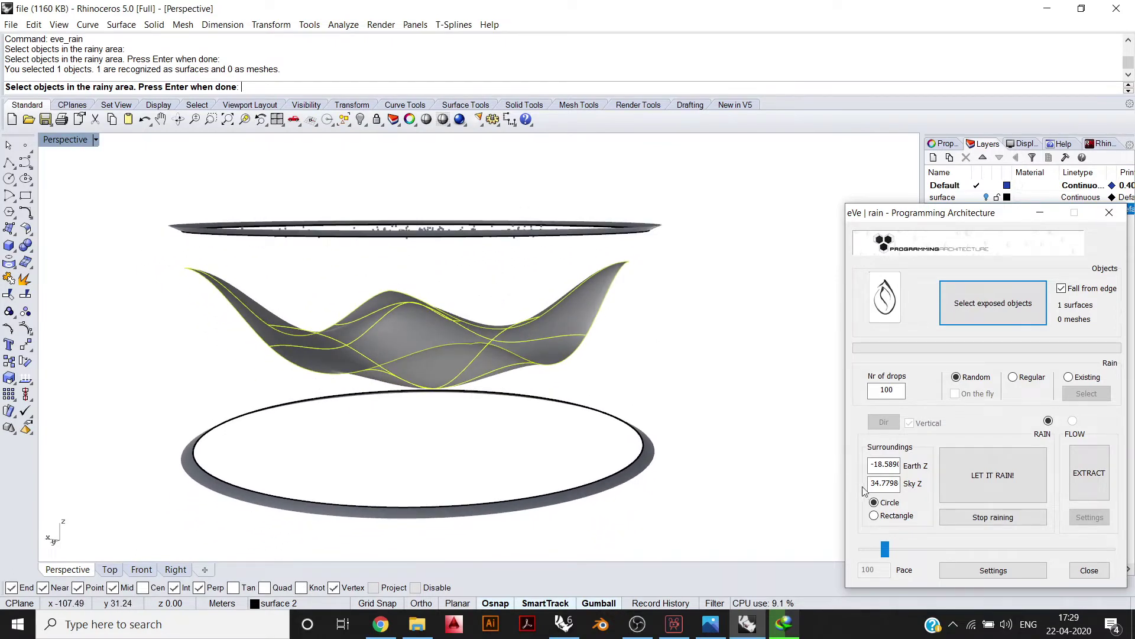
left_click_drag(875, 485, 912, 483)
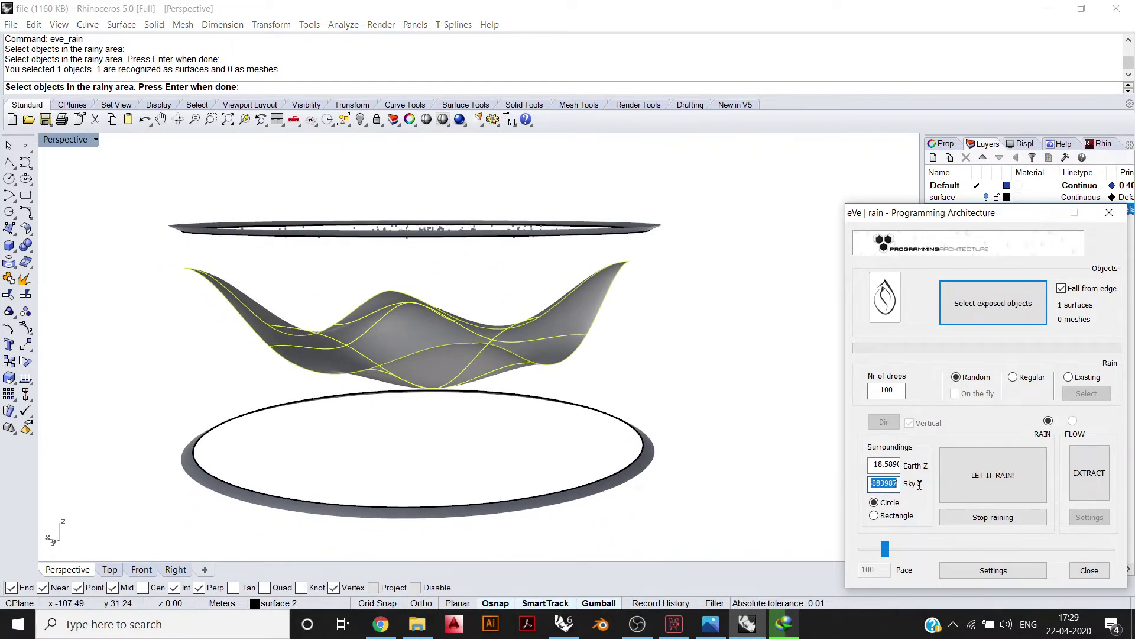
type("80")
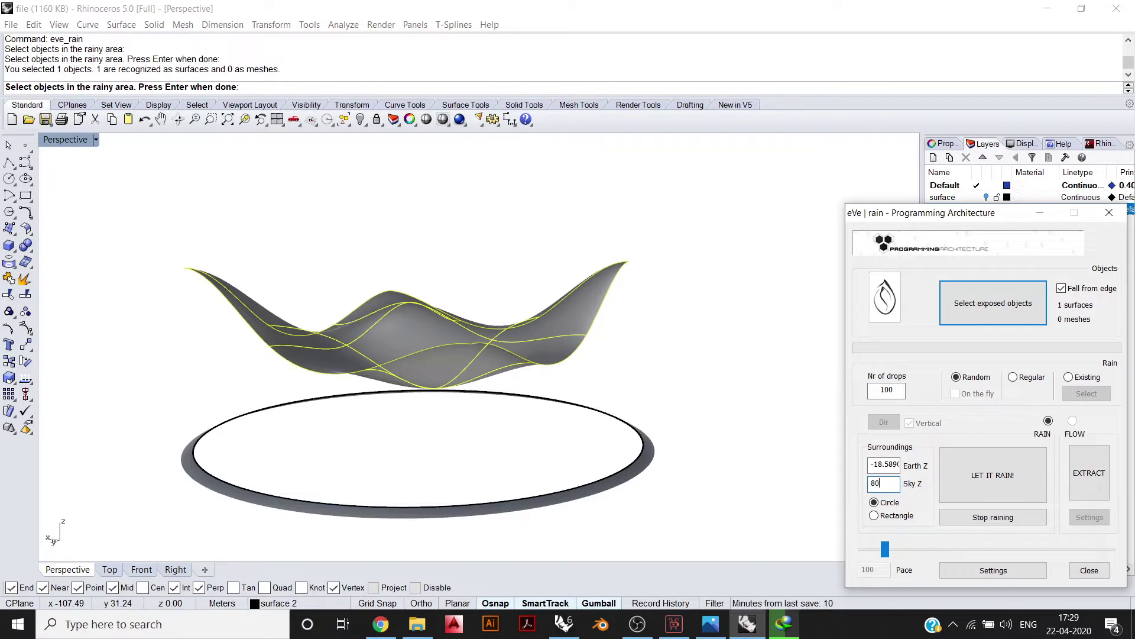
scroll(607, 446, "down", 6)
right_click_drag(607, 446, 532, 411)
scroll(531, 411, "up", 3)
scroll(535, 410, "up", 1)
right_click_drag(530, 370, 524, 380)
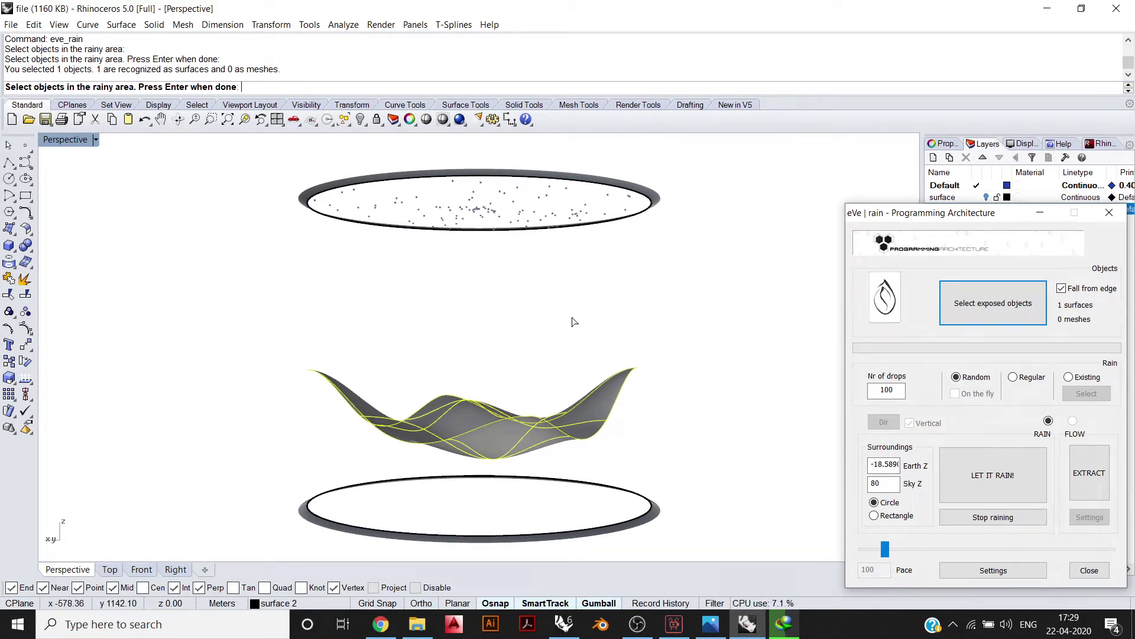
mouse_move(559, 378)
right_mouse_down()
mouse_move(545, 406)
mouse_move(544, 371)
mouse_move(546, 384)
mouse_move(568, 375)
right_mouse_up()
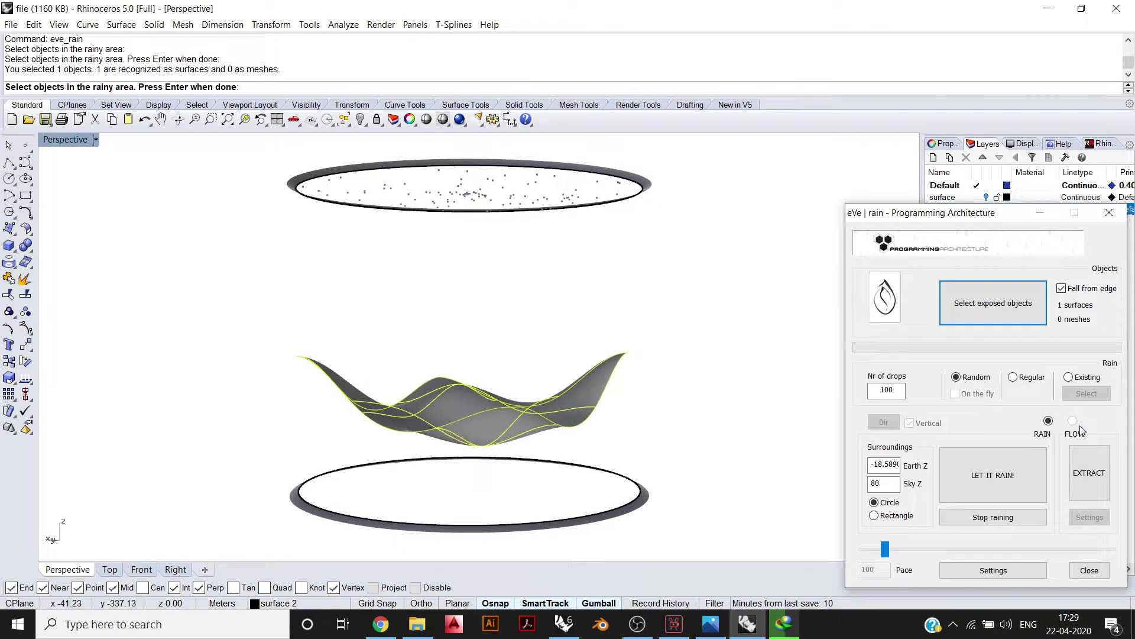
Try the Rectangle shape for the rain surroundings and switch back to Circle
left_click(896, 516)
mouse_move(698, 503)
right_mouse_down()
mouse_move(461, 497)
mouse_move(487, 466)
mouse_move(515, 477)
right_mouse_up()
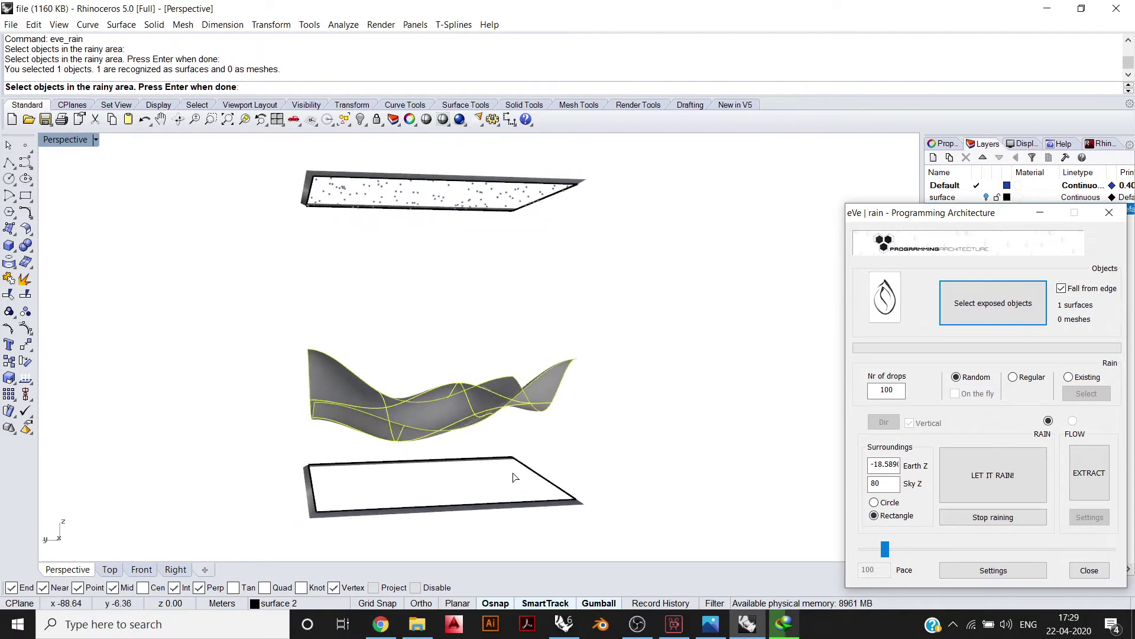
left_click(874, 502)
mouse_move(735, 473)
right_mouse_down()
mouse_move(436, 348)
mouse_move(543, 358)
mouse_move(435, 299)
mouse_move(428, 150)
mouse_move(458, 156)
mouse_move(462, 297)
mouse_move(451, 295)
right_mouse_up()
scroll(462, 297, "down", 6)
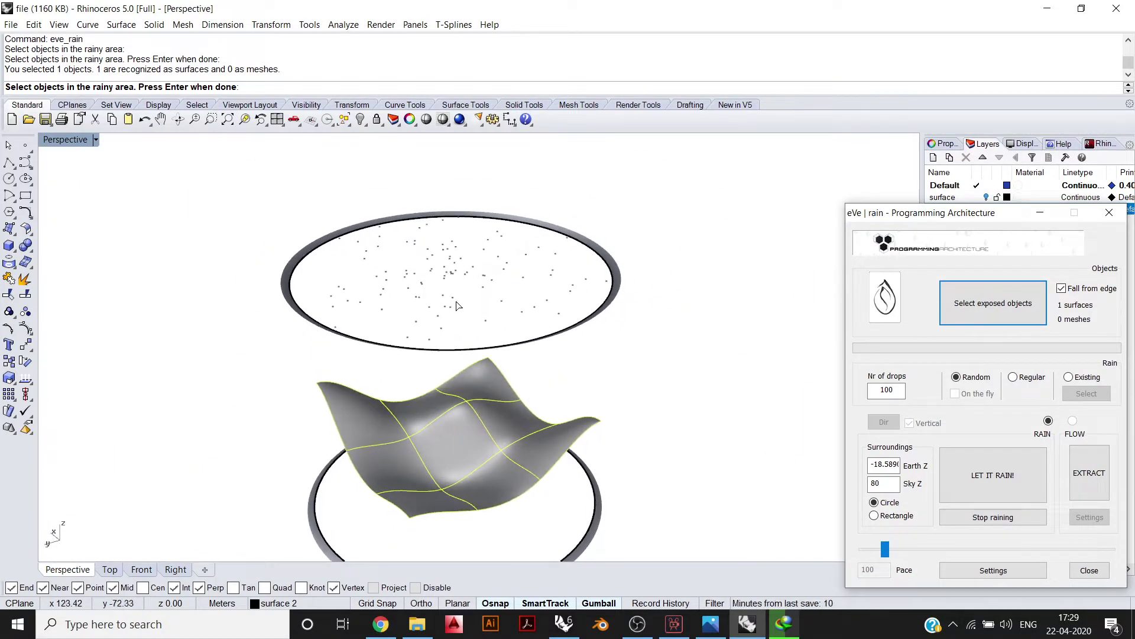
Set the number of rain drops to 150, keeping the dialog clear of the model
scroll(443, 284, "up", 3)
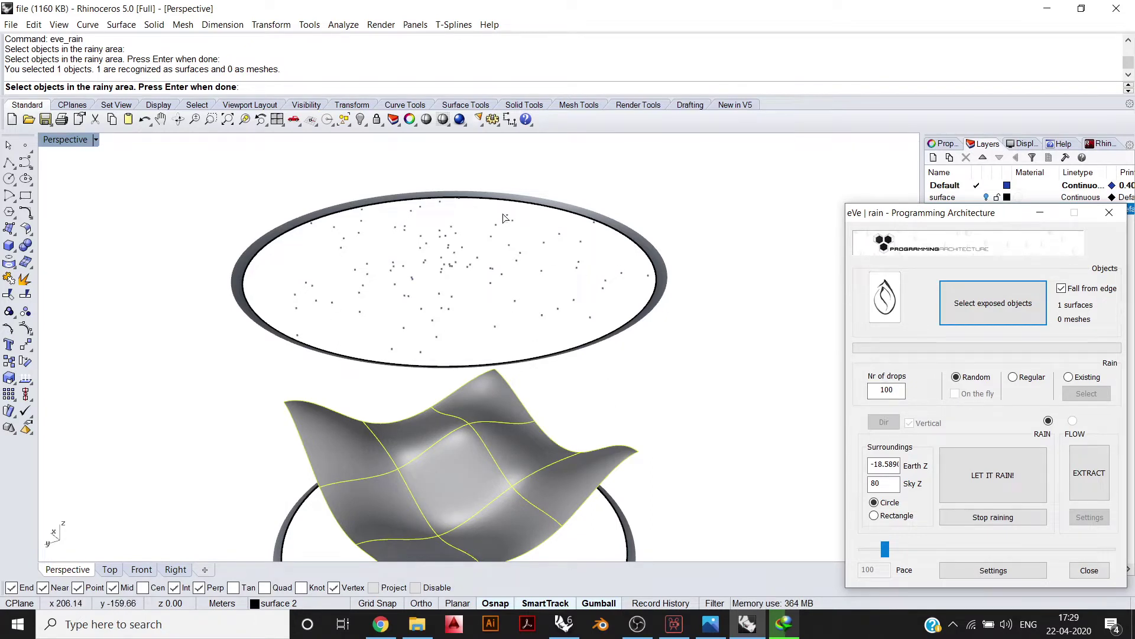
right_click_drag(472, 264, 482, 281)
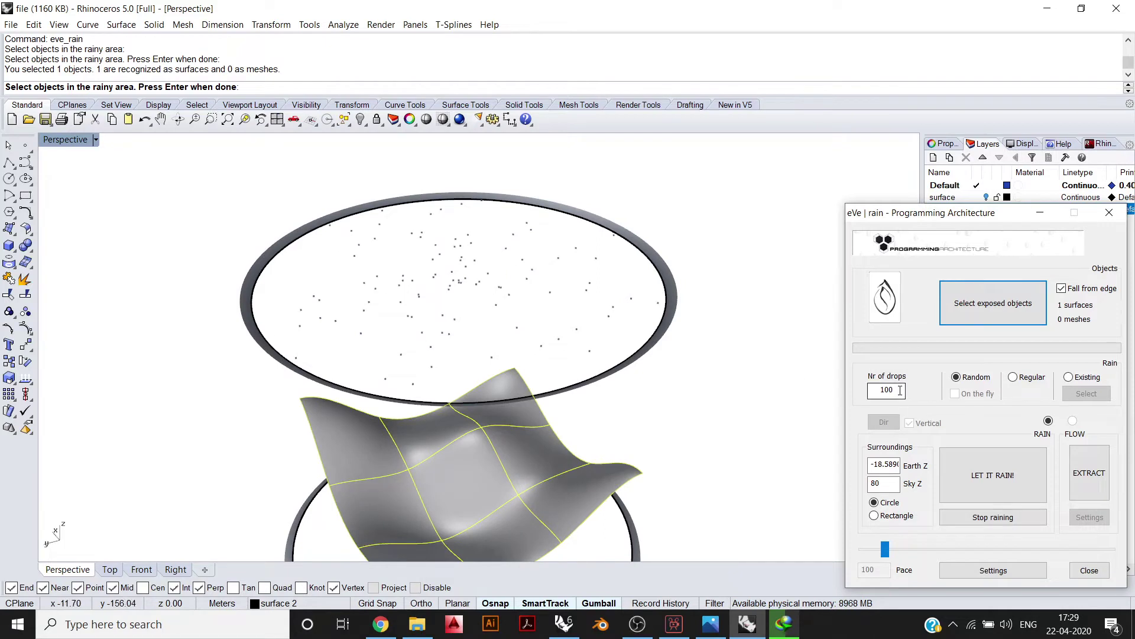
left_click_drag(900, 389, 877, 385)
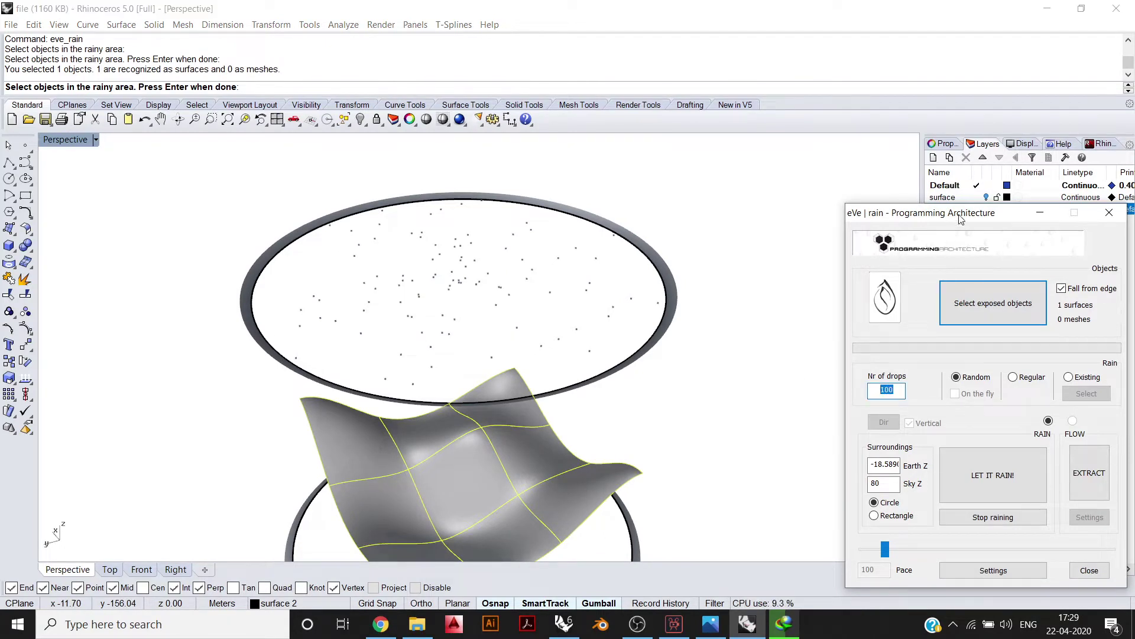
left_click_drag(960, 218, 920, 179)
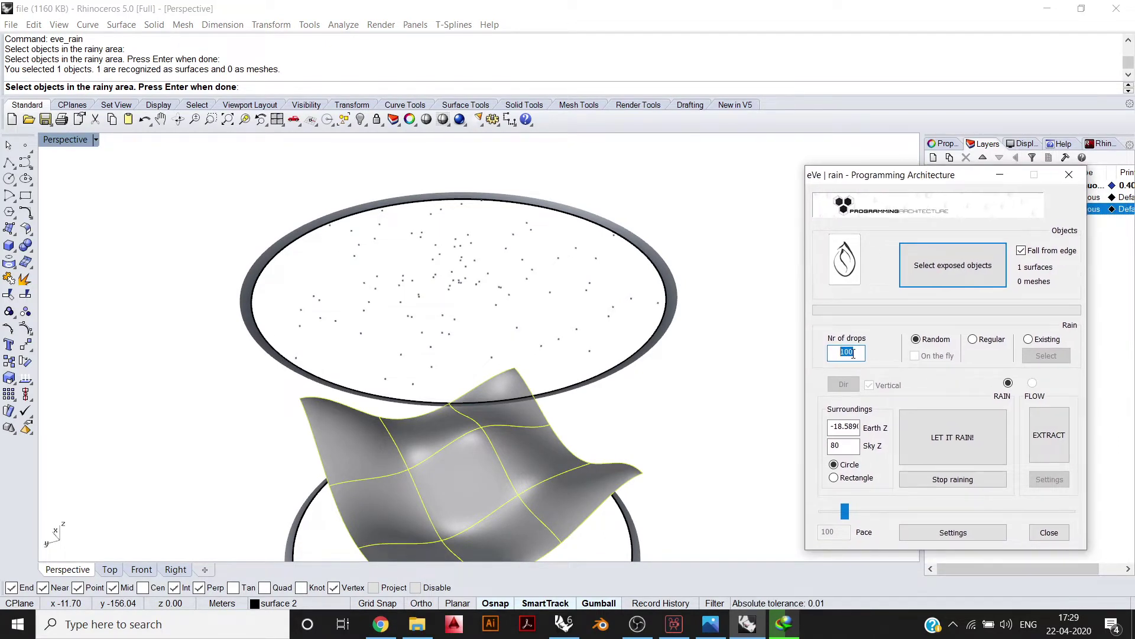
right_click_drag(557, 405, 553, 316)
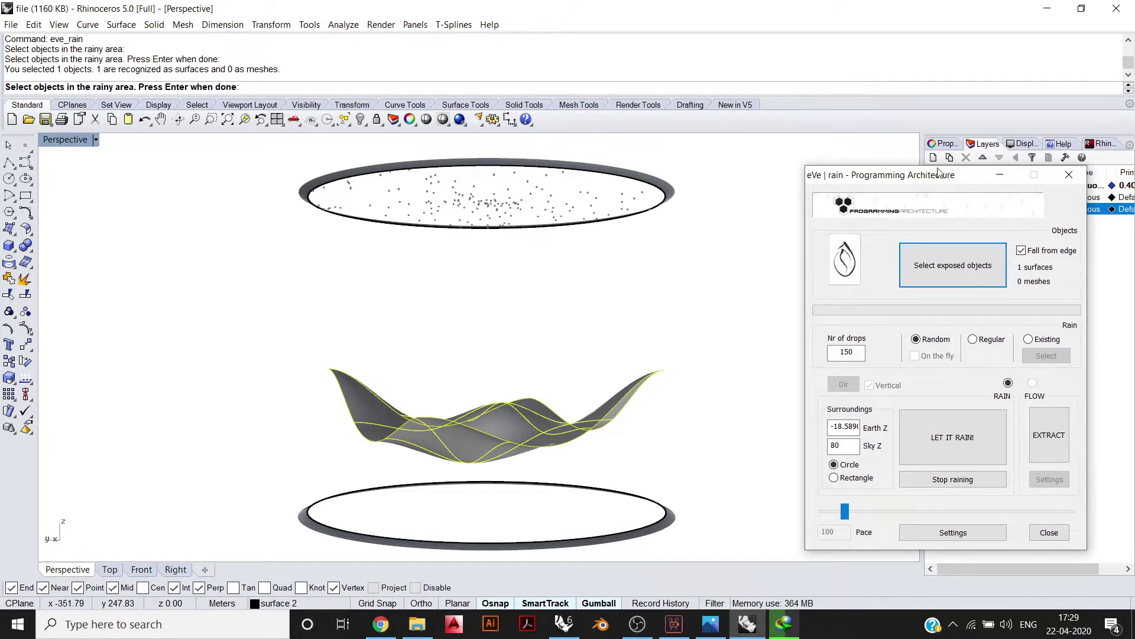
left_click_drag(948, 176, 922, 216)
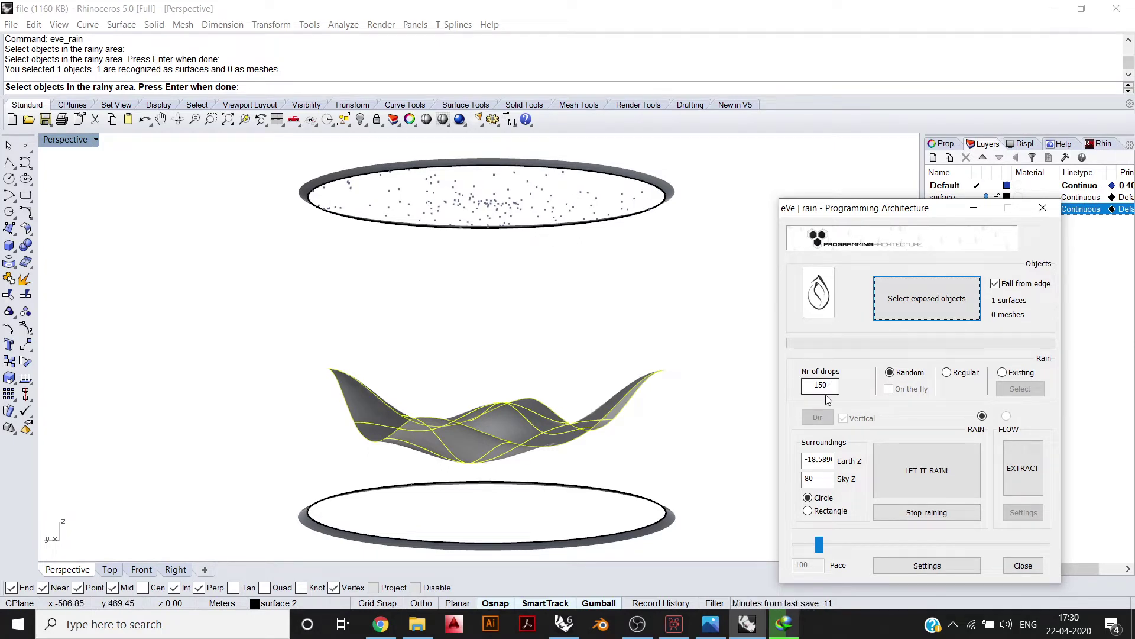
Run the rain simulation, examine how the drops flow over the surface, and stop the rain
right_click_drag(655, 419, 681, 414)
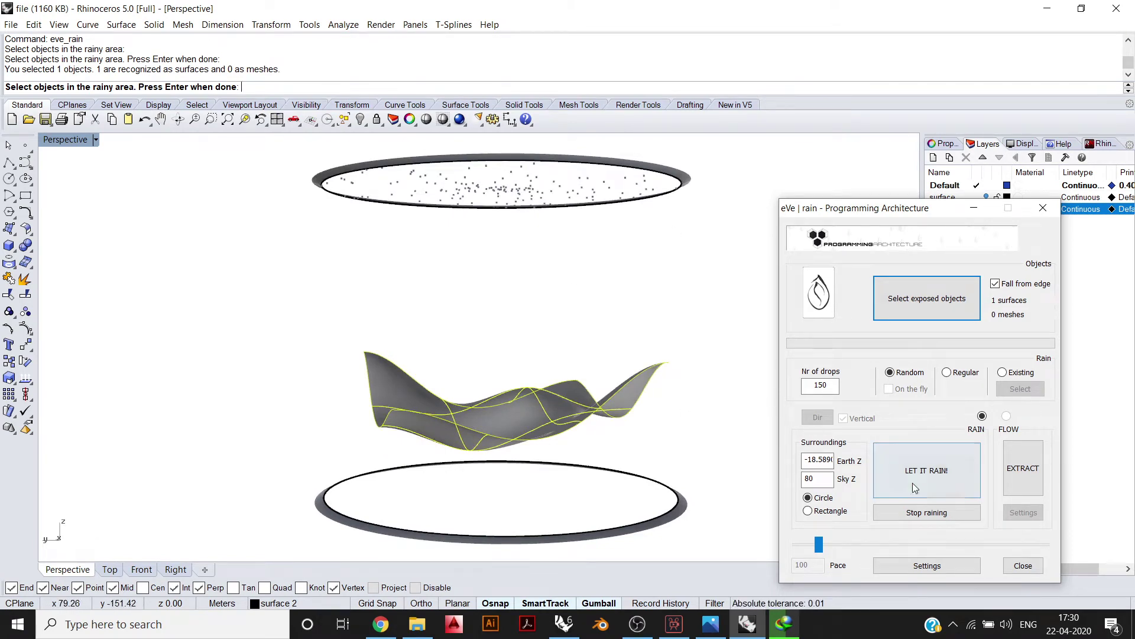
left_click(929, 486)
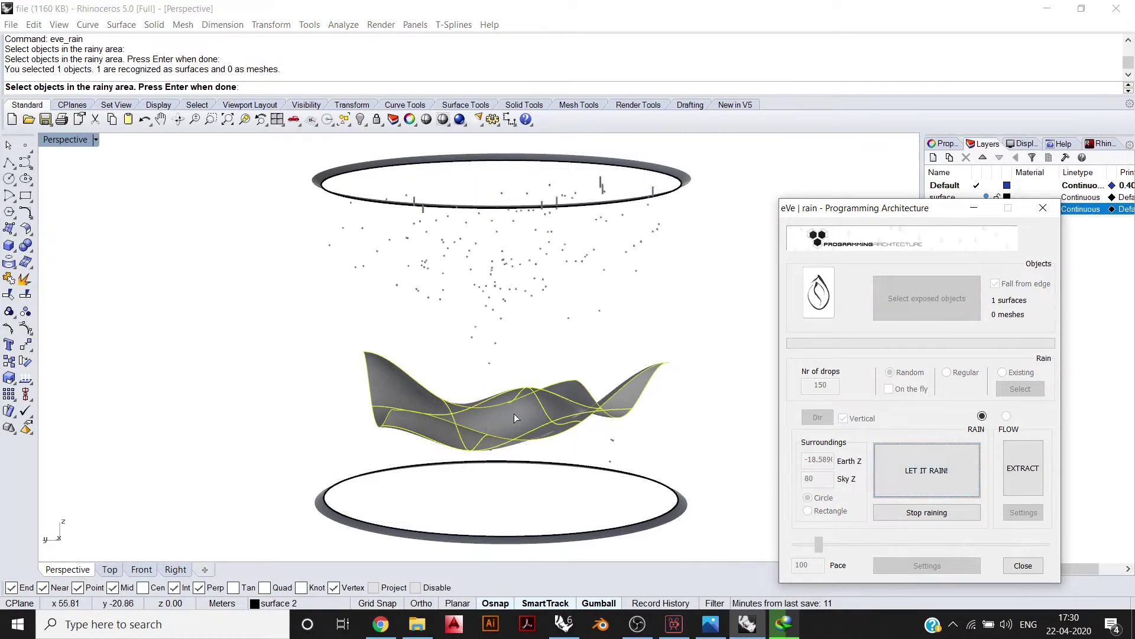
right_click_drag(514, 415, 522, 412)
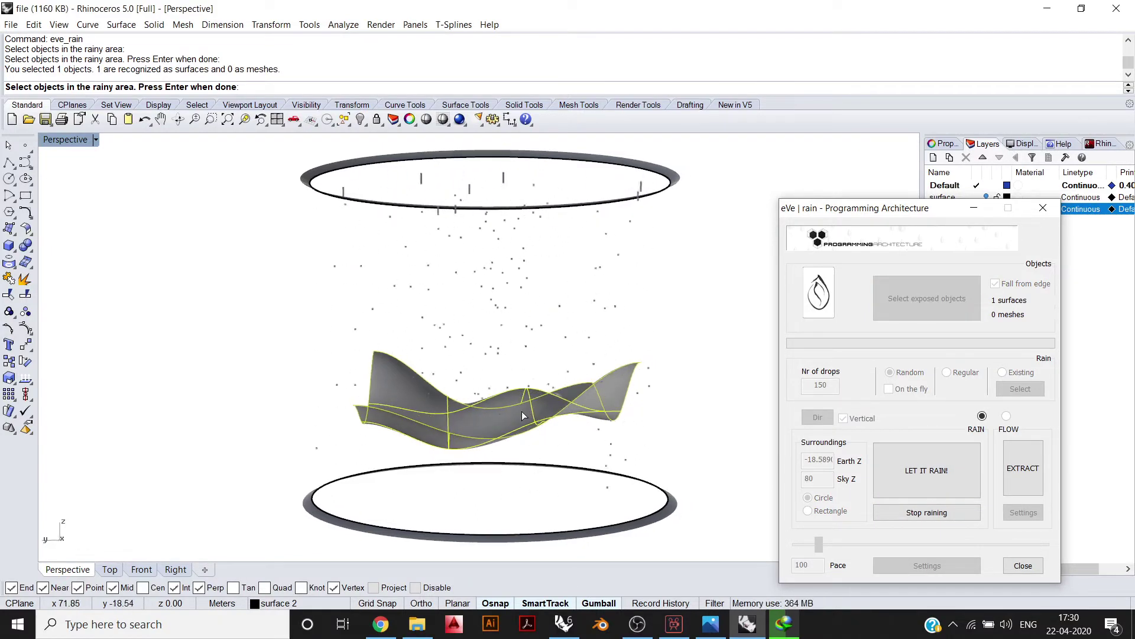
scroll(524, 412, "up", 4)
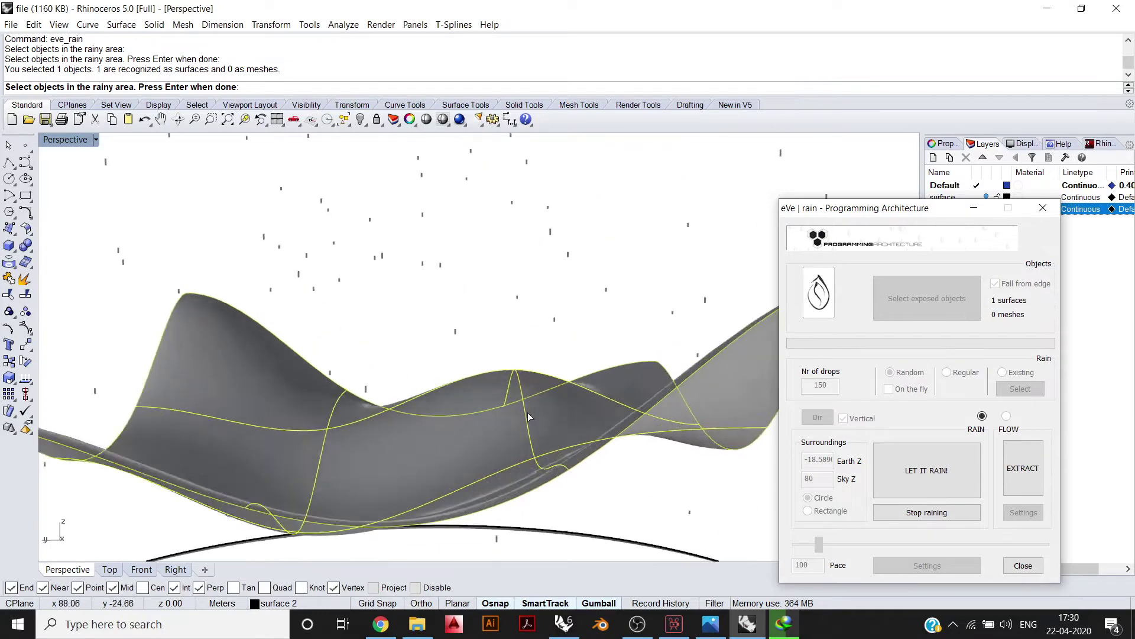
scroll(527, 413, "up", 6)
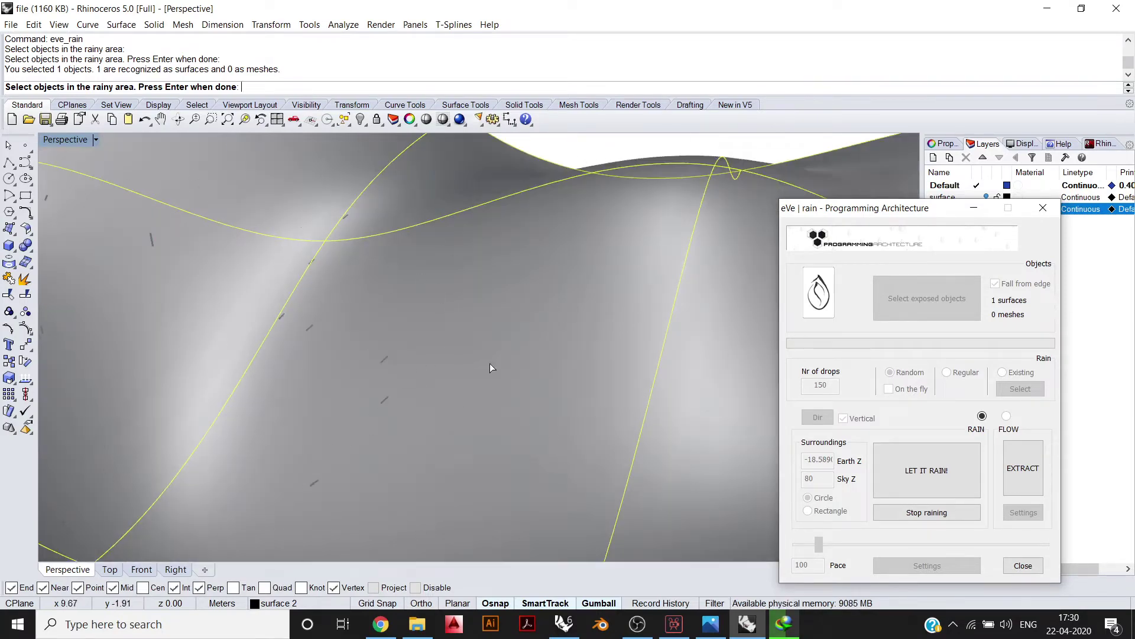
right_click_drag(490, 367, 577, 300)
scroll(456, 422, "down", 4)
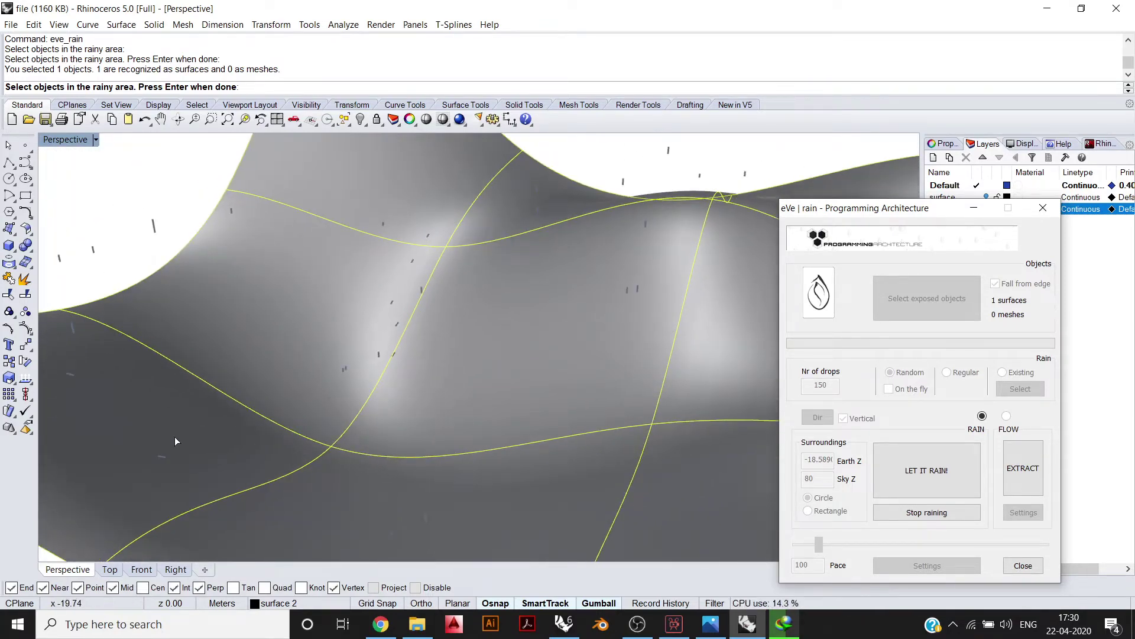
right_click_drag(175, 436, 332, 431)
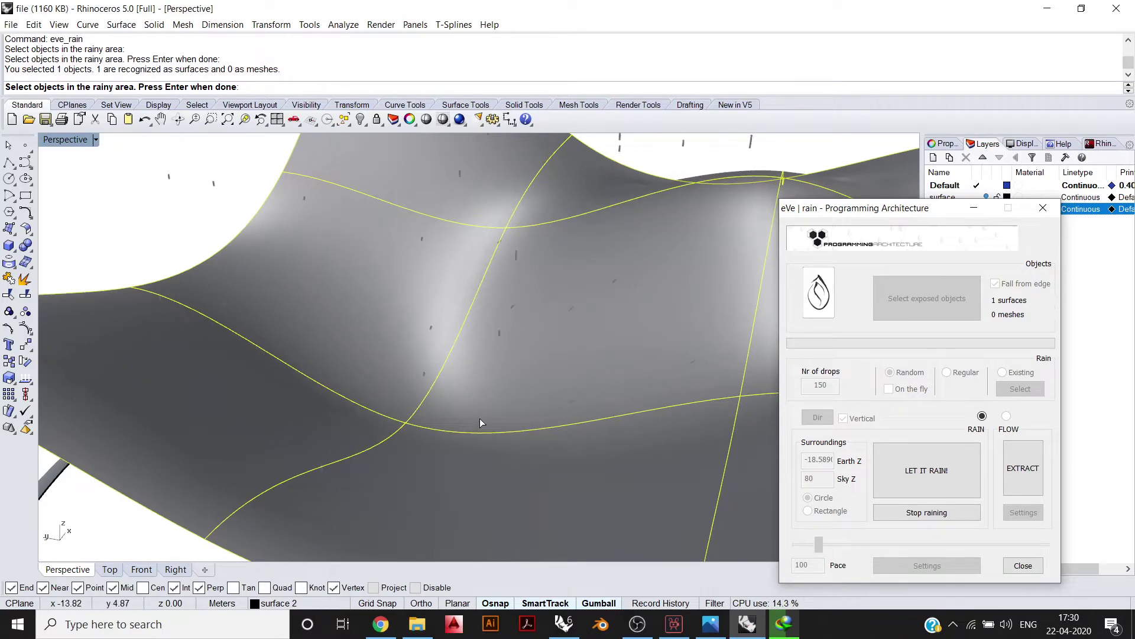
scroll(480, 417, "down", 3)
mouse_move(480, 417)
right_mouse_down()
mouse_move(606, 446)
mouse_move(662, 431)
mouse_move(512, 418)
mouse_move(487, 389)
mouse_move(453, 433)
mouse_move(474, 417)
mouse_move(477, 398)
right_mouse_up()
scroll(613, 449, "down", 3)
scroll(487, 389, "down", 5)
scroll(462, 432, "down", 2)
left_click(933, 513)
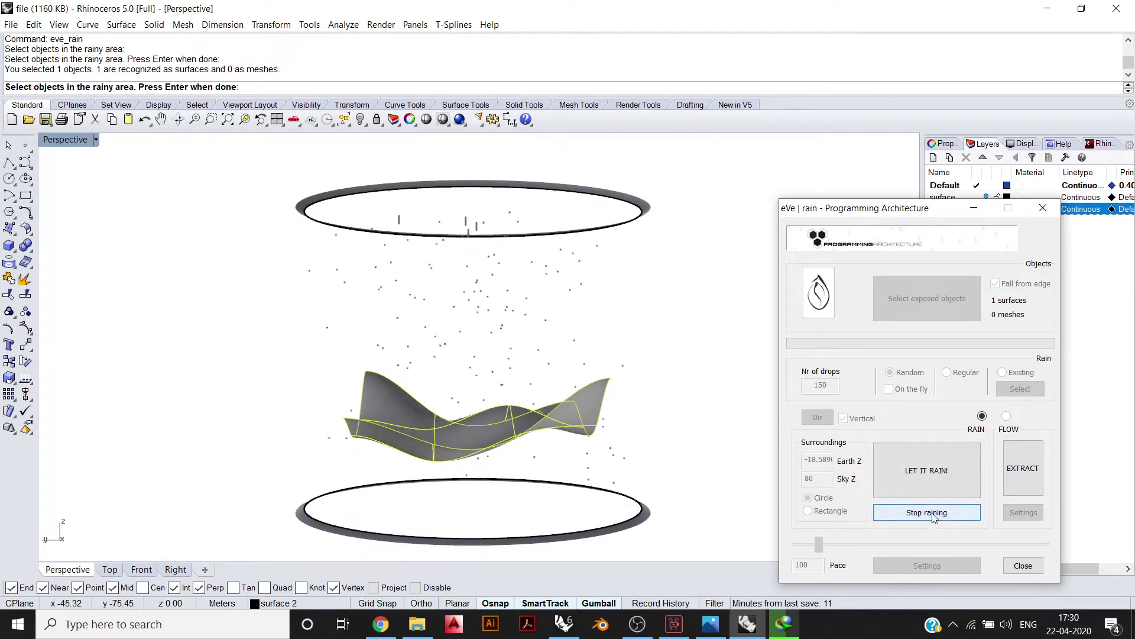
Extract the rain trails on the surface as curves, close the eVe | rain dialog and end the command
left_click(1028, 476)
right_click_drag(582, 371, 569, 437)
scroll(507, 459, "up", 2)
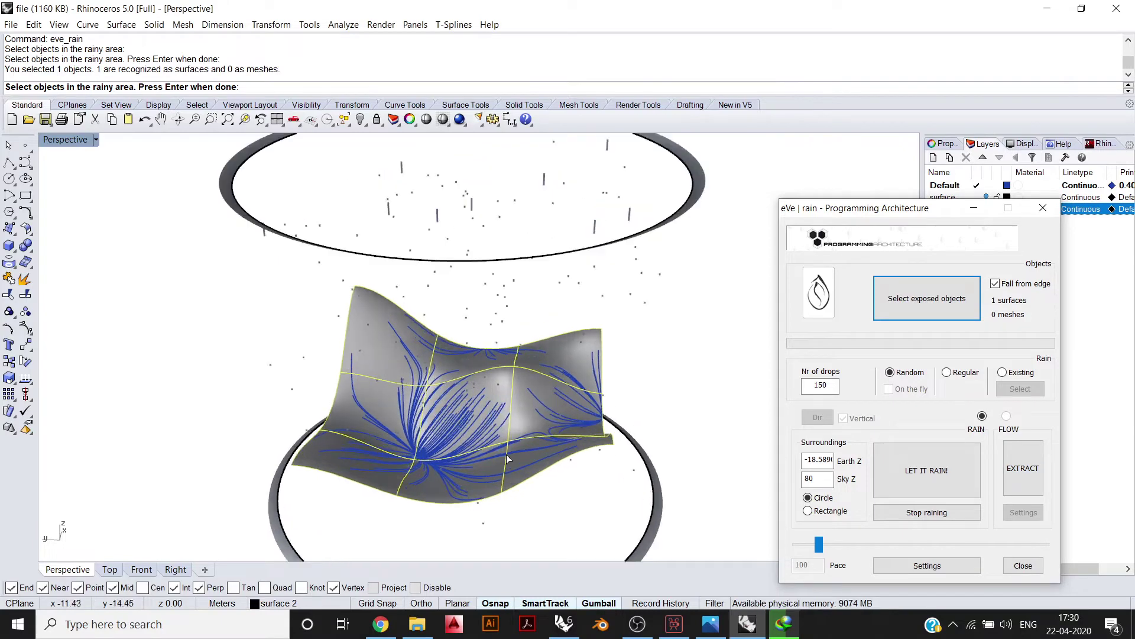
scroll(502, 449, "up", 1)
left_click(1043, 208)
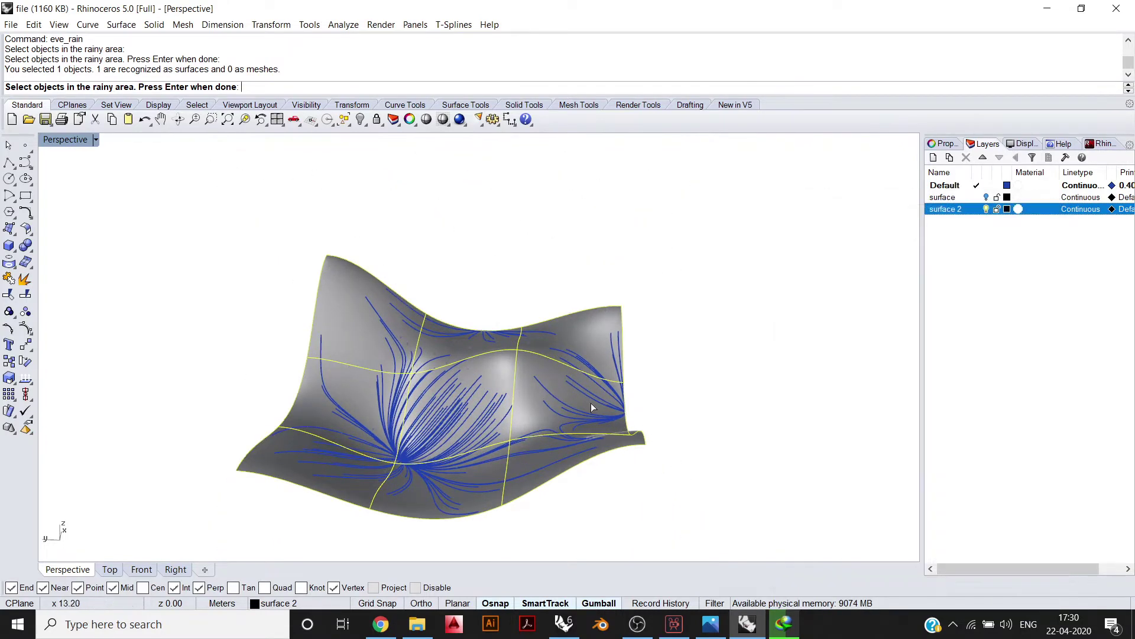
right_click_drag(371, 403, 426, 367, "shift")
key("Return")
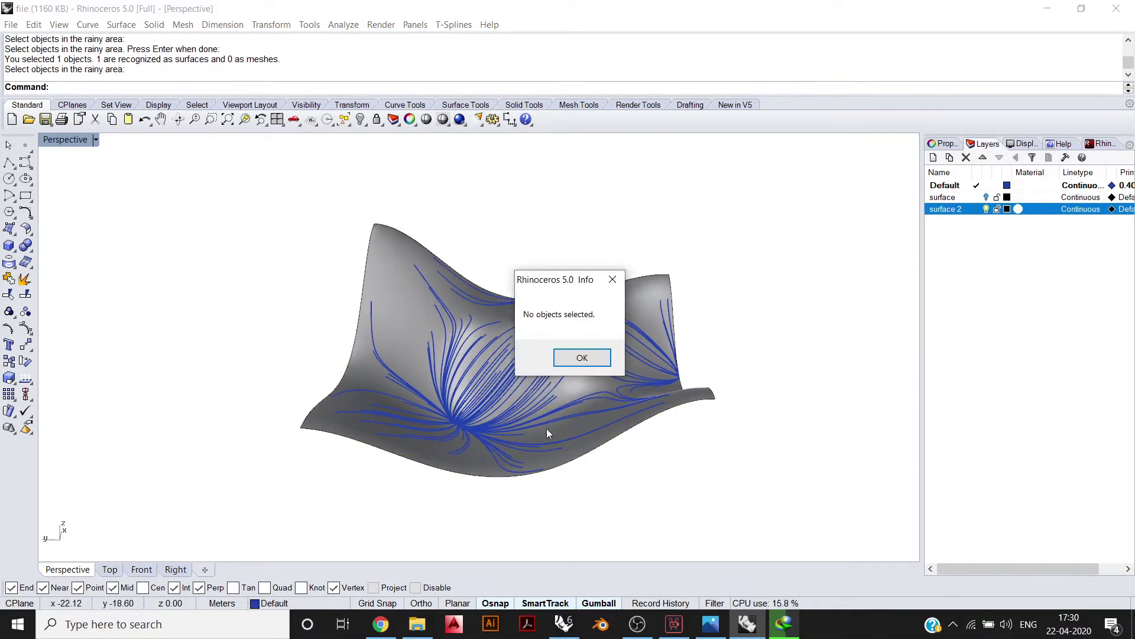
Dismiss the message, select one of the extracted trail curves to inspect it close up, and clear the selection
left_click(577, 358)
right_click_drag(454, 400, 408, 361)
scroll(512, 395, "up", 5)
scroll(522, 415, "up", 4)
scroll(522, 414, "up", 3)
scroll(568, 255, "up", 2)
left_click(598, 226)
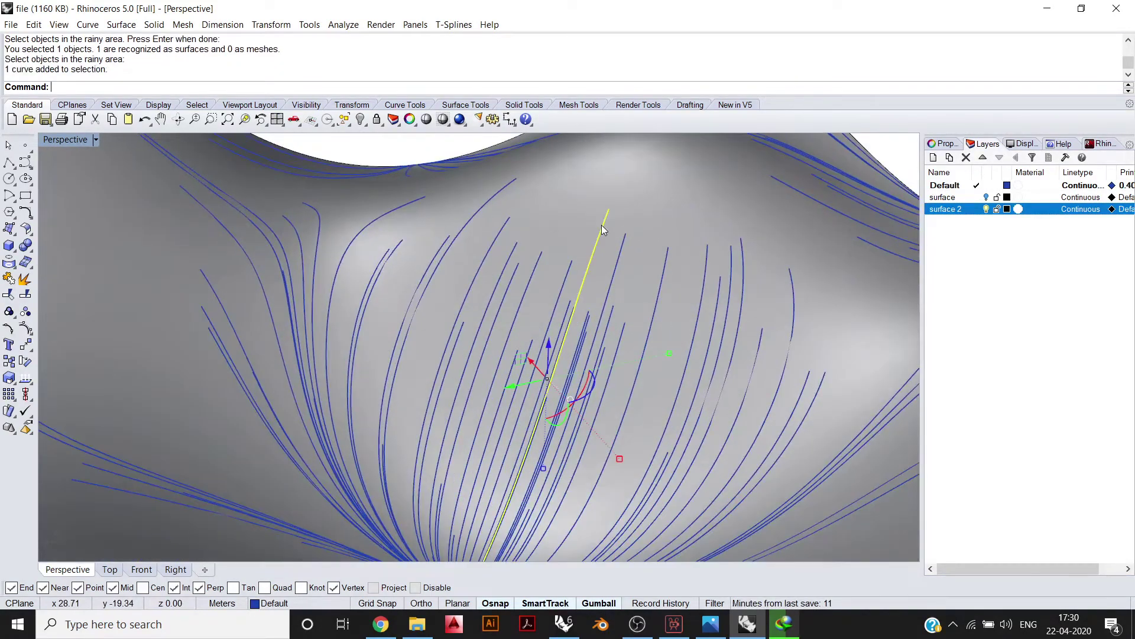
scroll(541, 267, "down", 5)
scroll(478, 261, "up", 3)
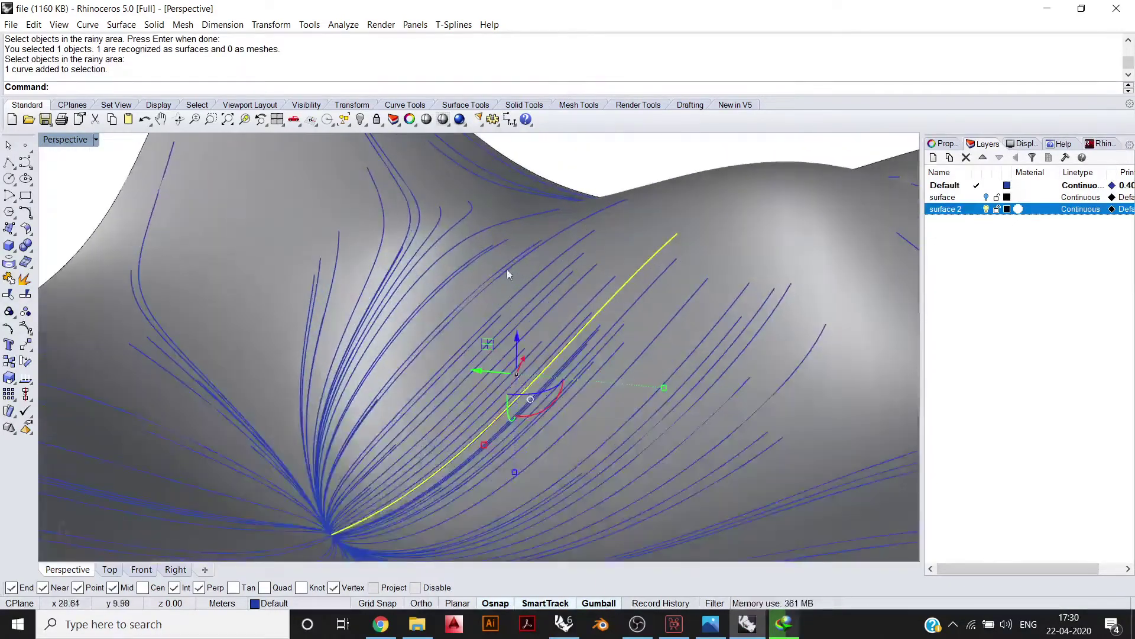
right_click_drag(640, 244, 613, 313)
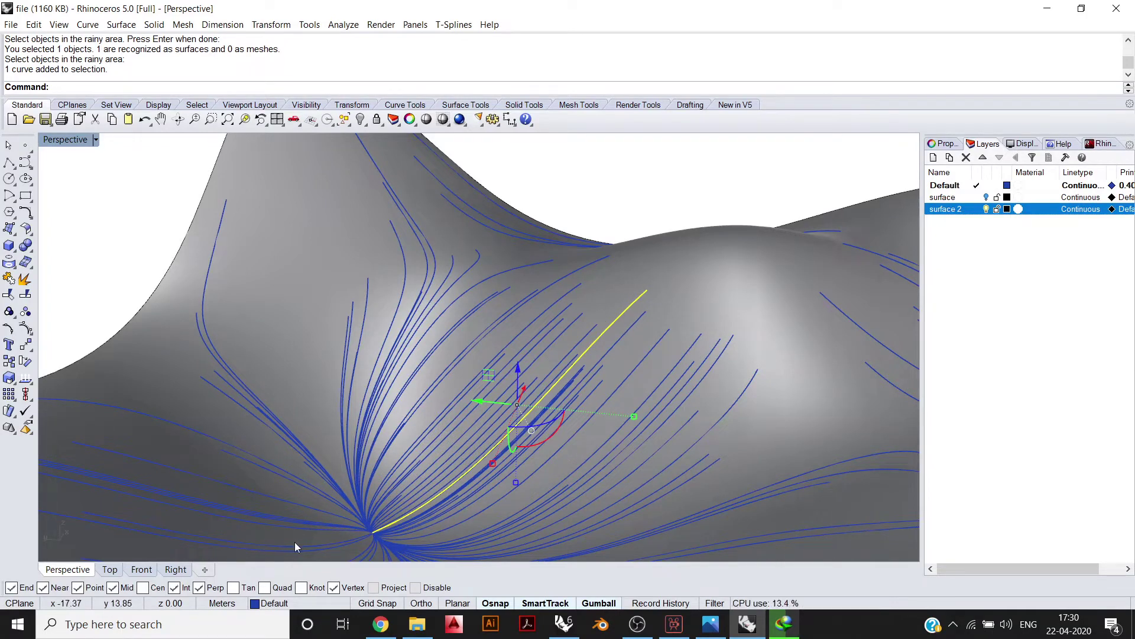
right_click_drag(329, 517, 593, 346)
scroll(514, 383, "down", 5)
left_click(591, 349)
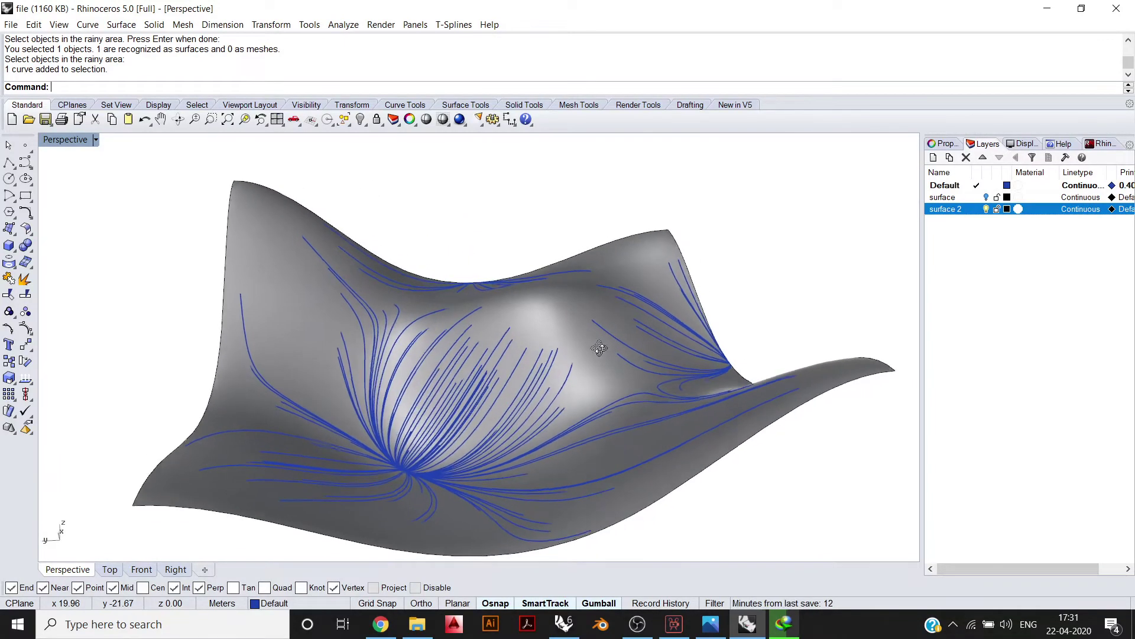
right_click_drag(596, 332, 532, 349)
key("Escape")
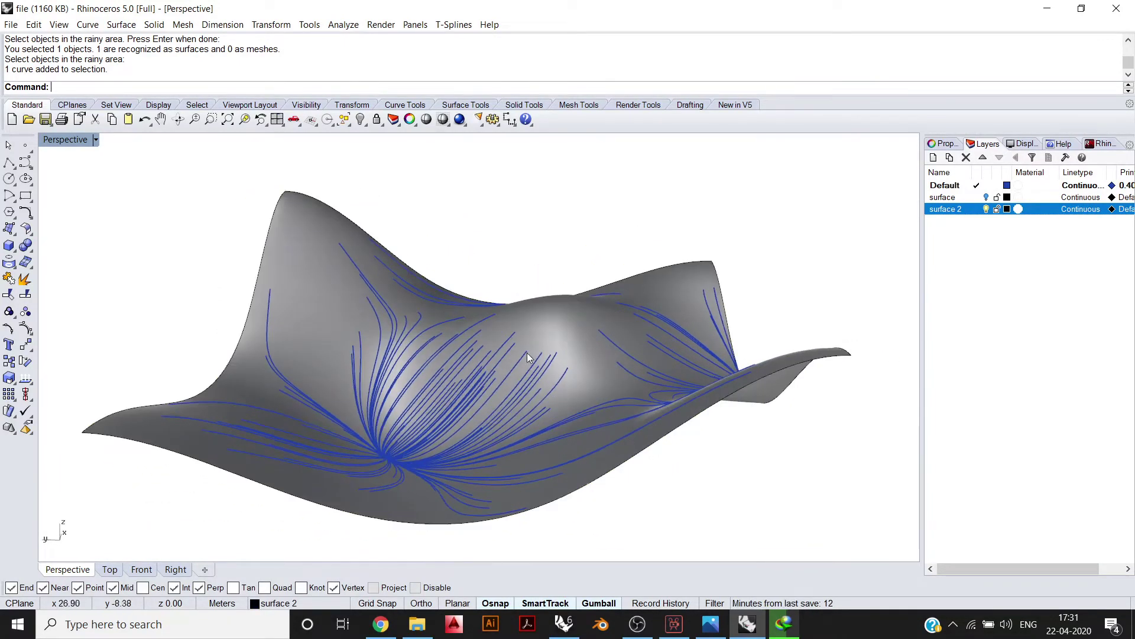
Examine from several angles how the trail curves converge at the low points of the curved surface
right_click_drag(438, 413, 439, 395)
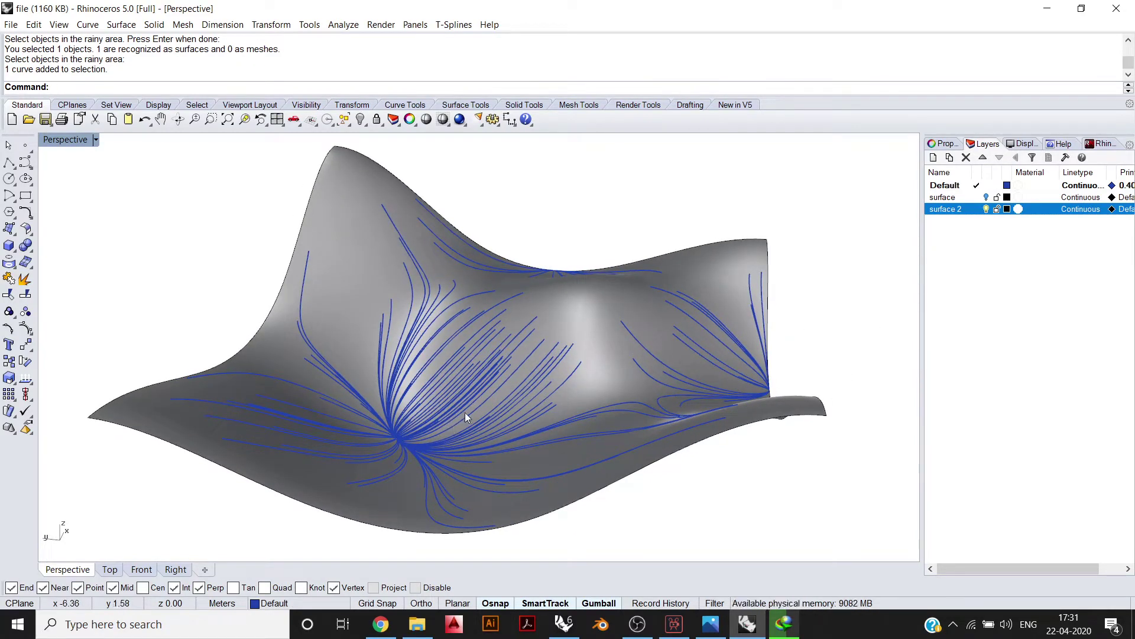
scroll(465, 413, "up", 3)
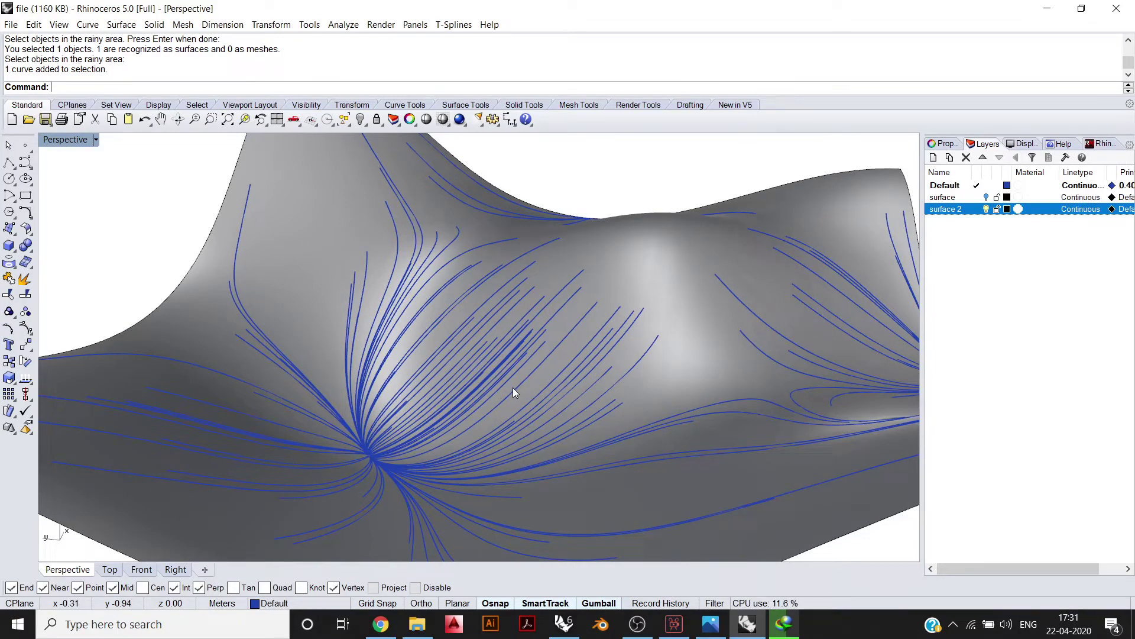
scroll(513, 388, "down", 6)
right_click_drag(512, 388, 538, 390)
scroll(538, 391, "up", 8)
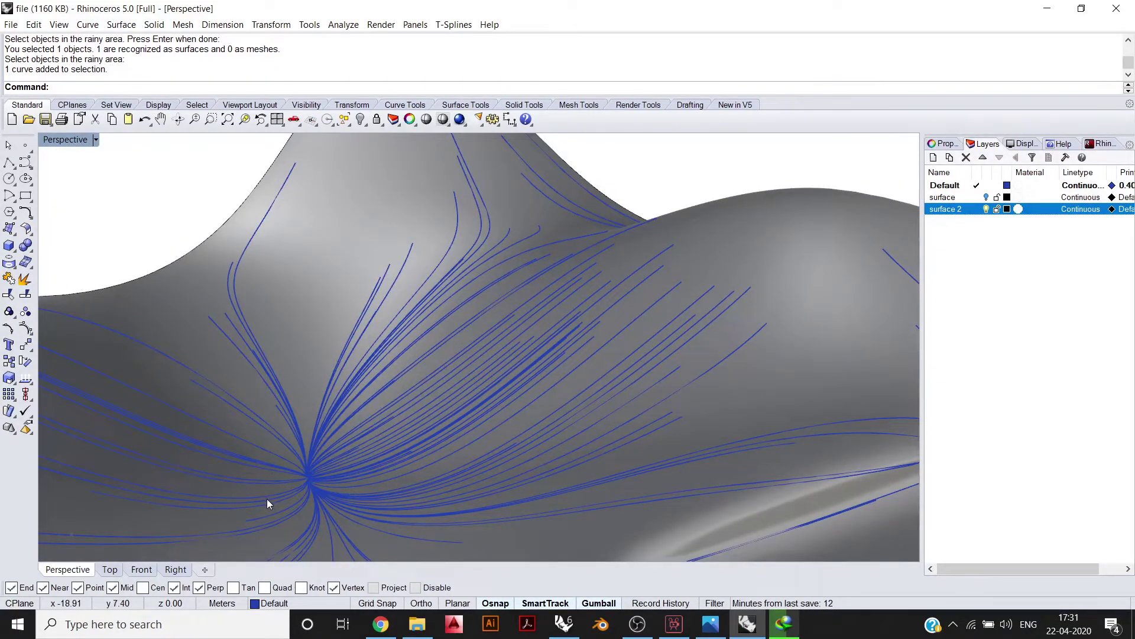
scroll(313, 506, "down", 5)
mouse_move(530, 417)
right_mouse_down()
mouse_move(499, 438)
mouse_move(516, 452)
mouse_move(537, 412)
right_mouse_up()
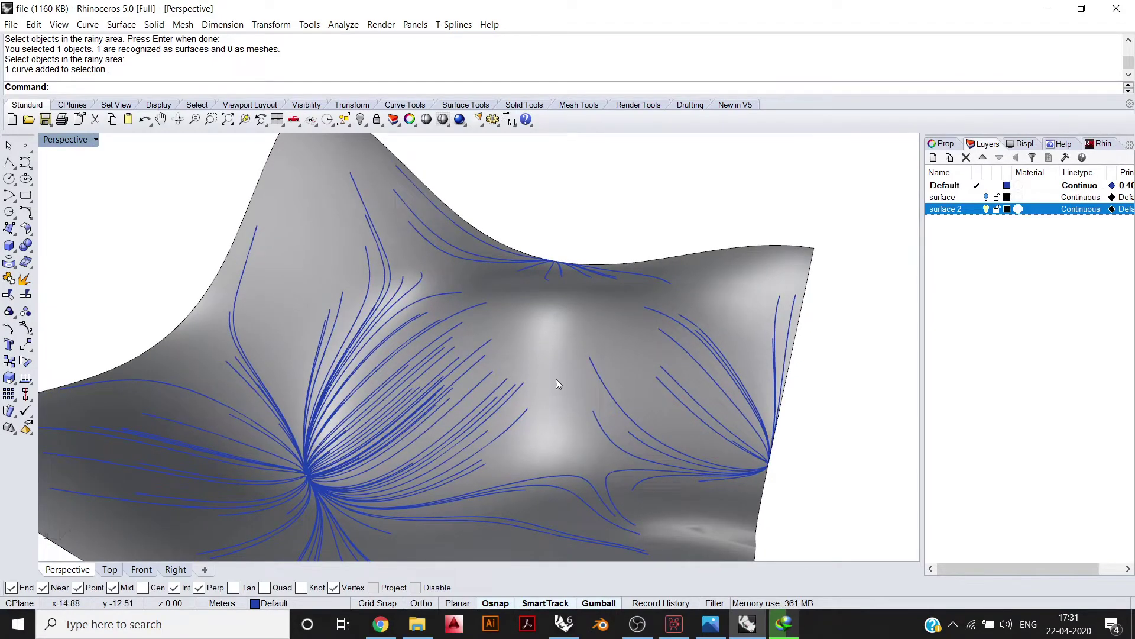
scroll(567, 355, "down", 5)
right_click_drag(569, 356, 620, 391)
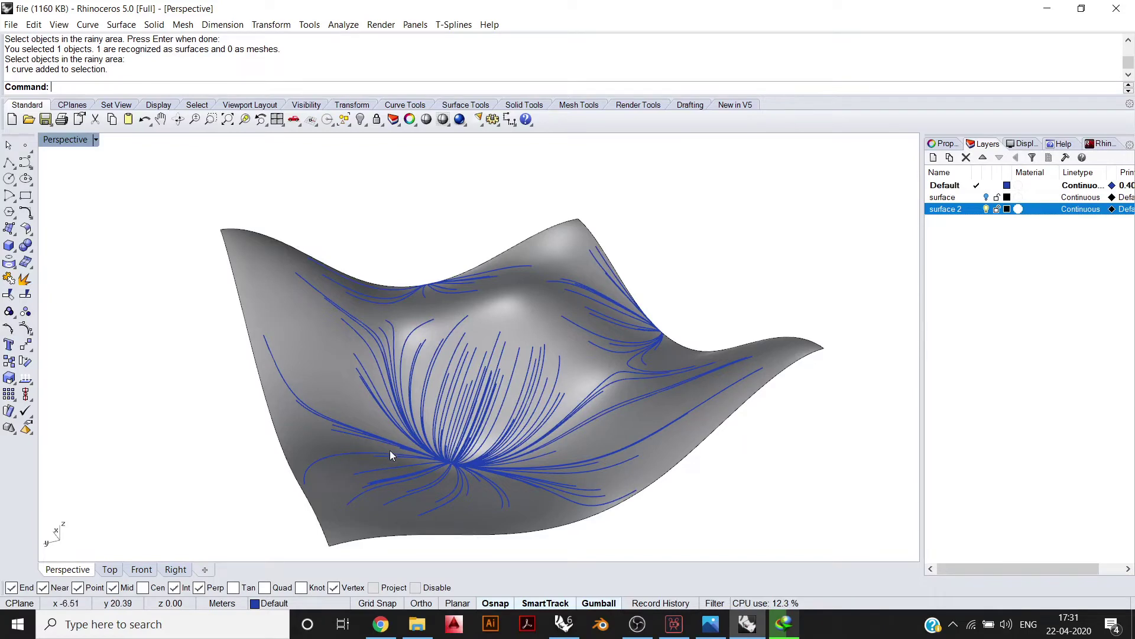
Hide the surface 2 layer and delete all the extracted trail curves
left_click(522, 305)
scroll(521, 308, "down", 3)
right_click_drag(520, 308, 501, 300)
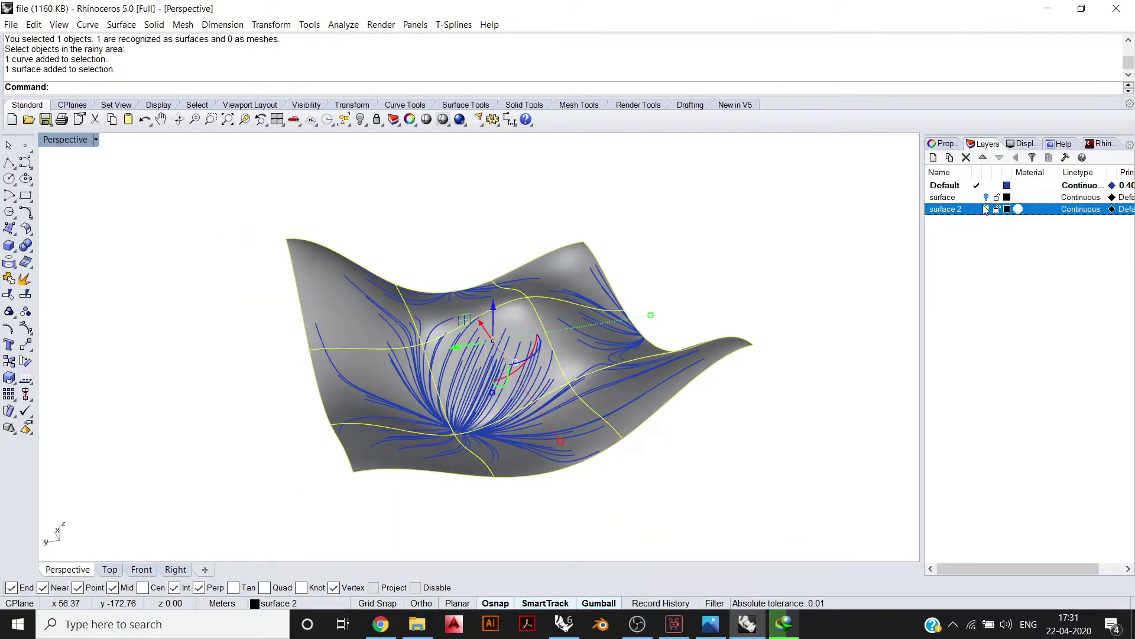
left_click(986, 210)
left_click_drag(798, 253, 236, 520)
key("Delete")
key("Delete")
Turn on the surface layer and examine the slopes and valleys of its terrain model from several sides
left_click(986, 197)
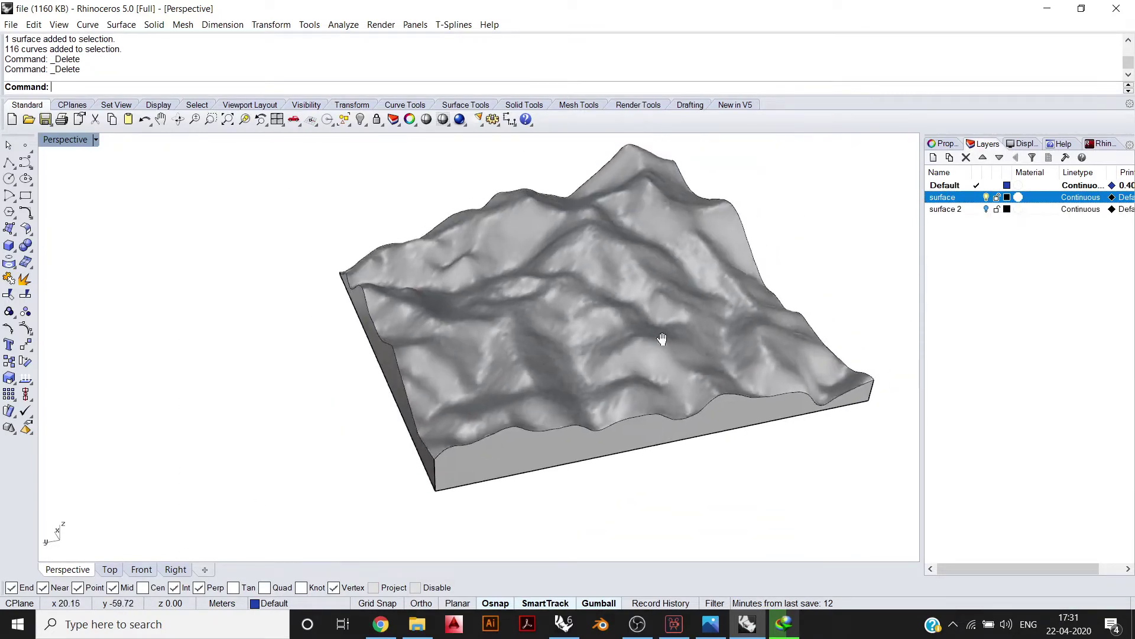
right_click_drag(662, 339, 445, 330)
scroll(529, 328, "up", 2)
right_click_drag(524, 316, 515, 305, "shift")
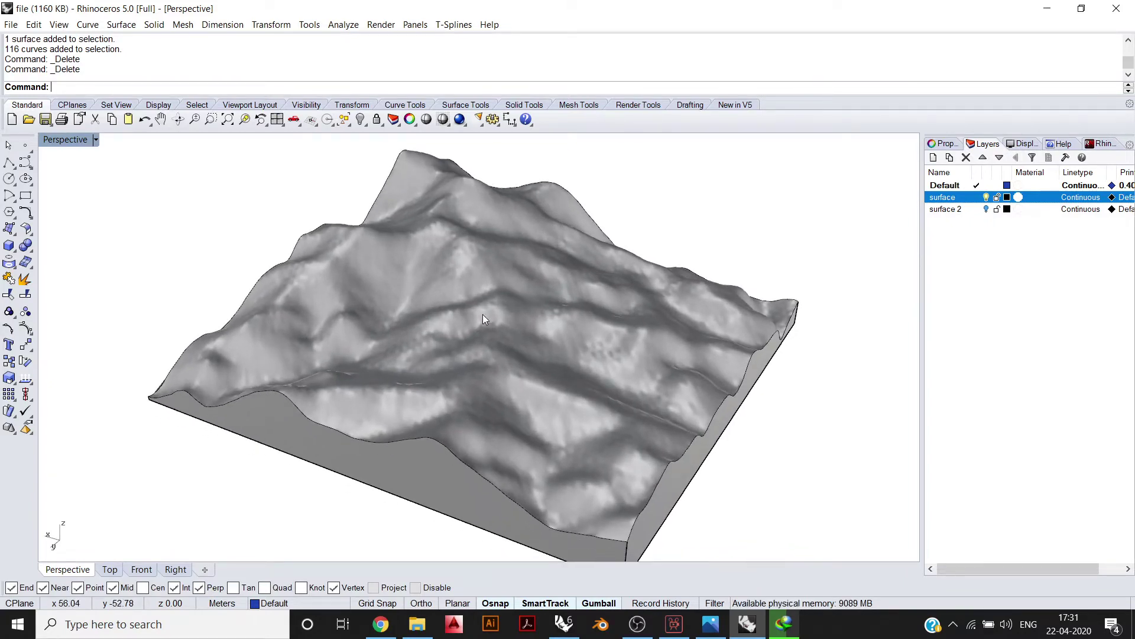
right_click_drag(483, 314, 451, 310)
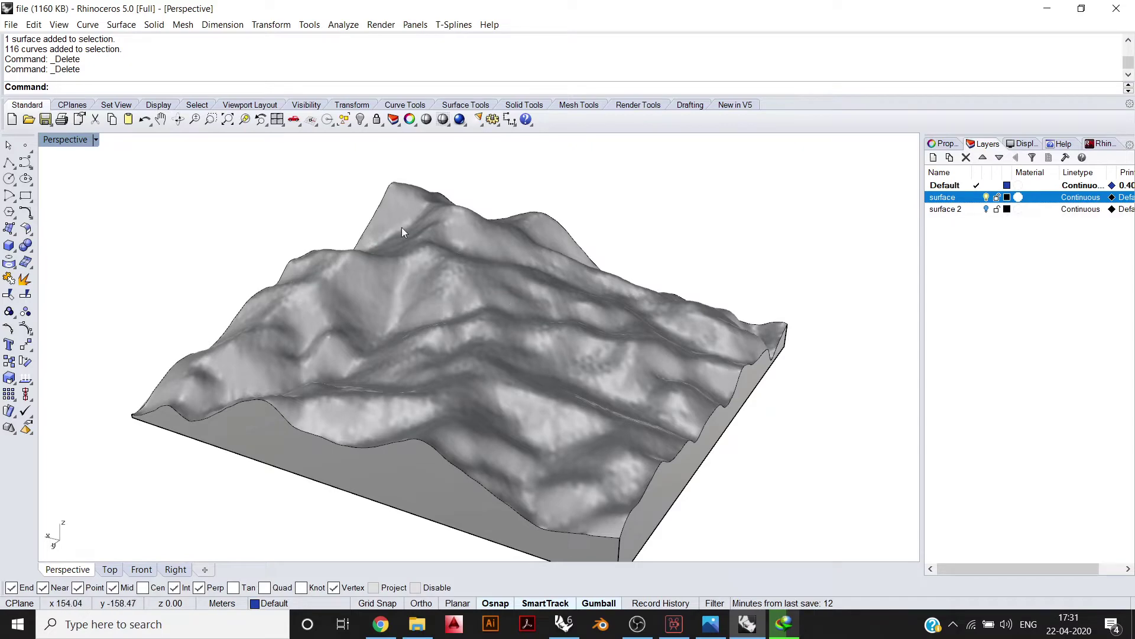
right_click_drag(638, 324, 668, 337)
scroll(506, 333, "up", 2)
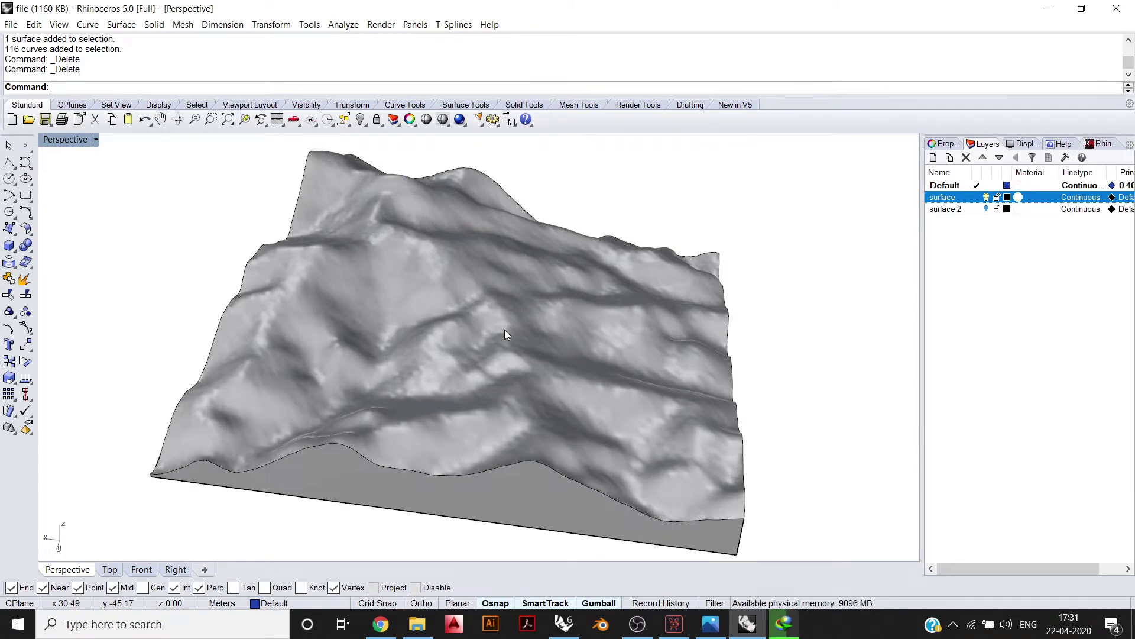
right_click_drag(469, 327, 375, 305)
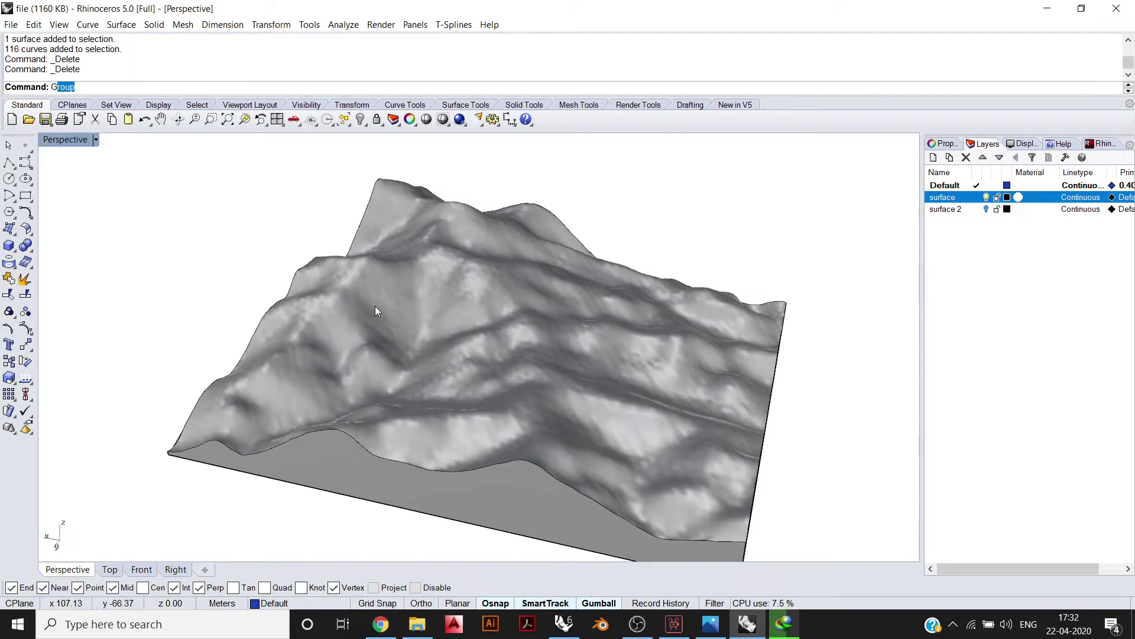
Start the eve_rain command and set the terrain's top surface as the exposed object
key("Escape")
key("Escape")
type("eve_rain")
key("Return")
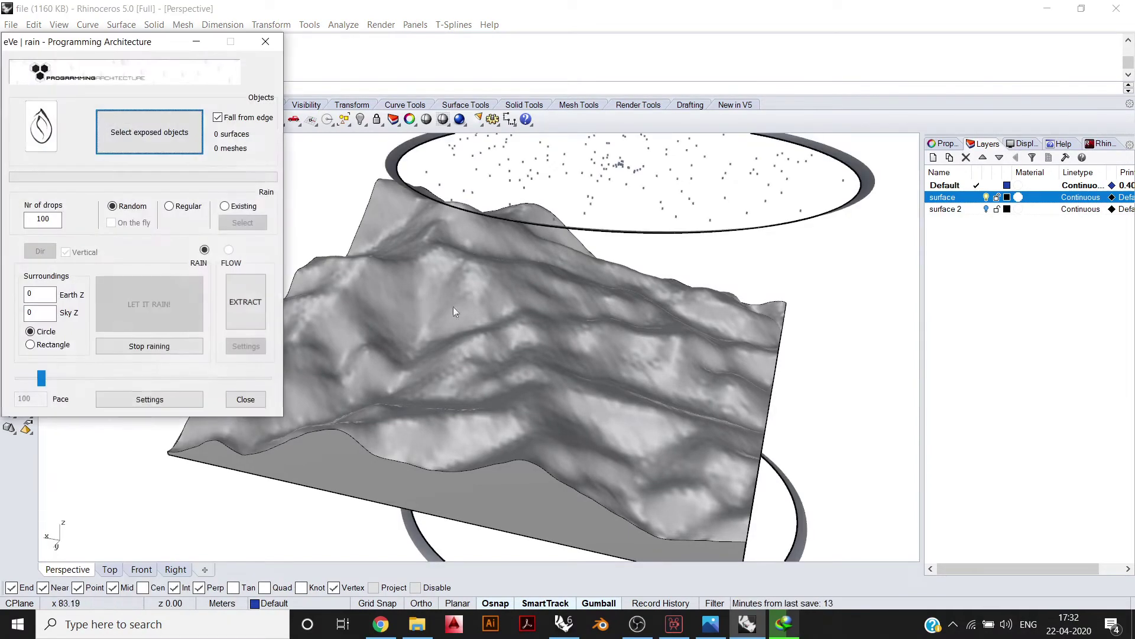
scroll(453, 306, "down", 3)
left_click(192, 139)
left_click(530, 349)
right_click(530, 349)
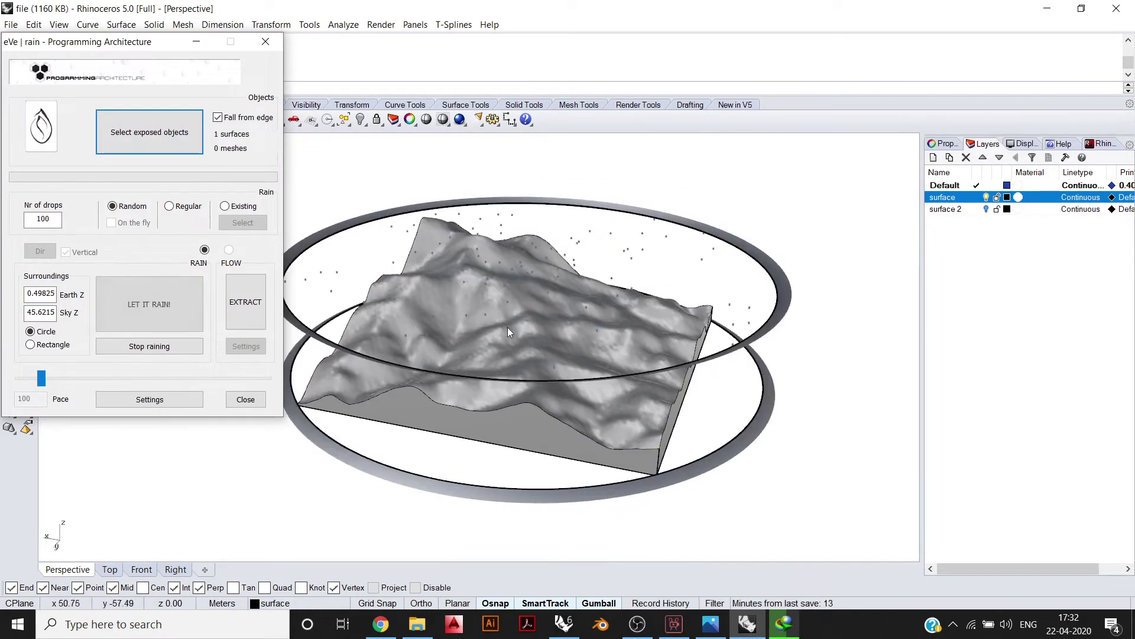
Set the rain's Sky Z to 100 and check the height of the sky circle above the terrain
left_click(29, 314)
double_click(29, 313)
type("100")
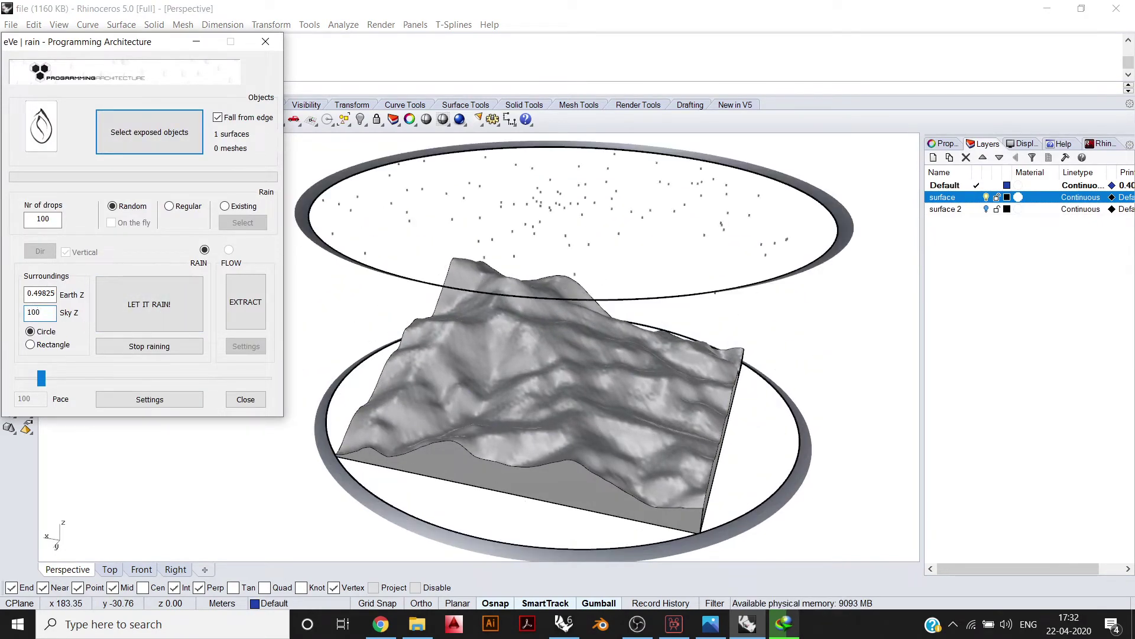
right_click_drag(566, 362, 597, 349)
scroll(547, 309, "up", 2)
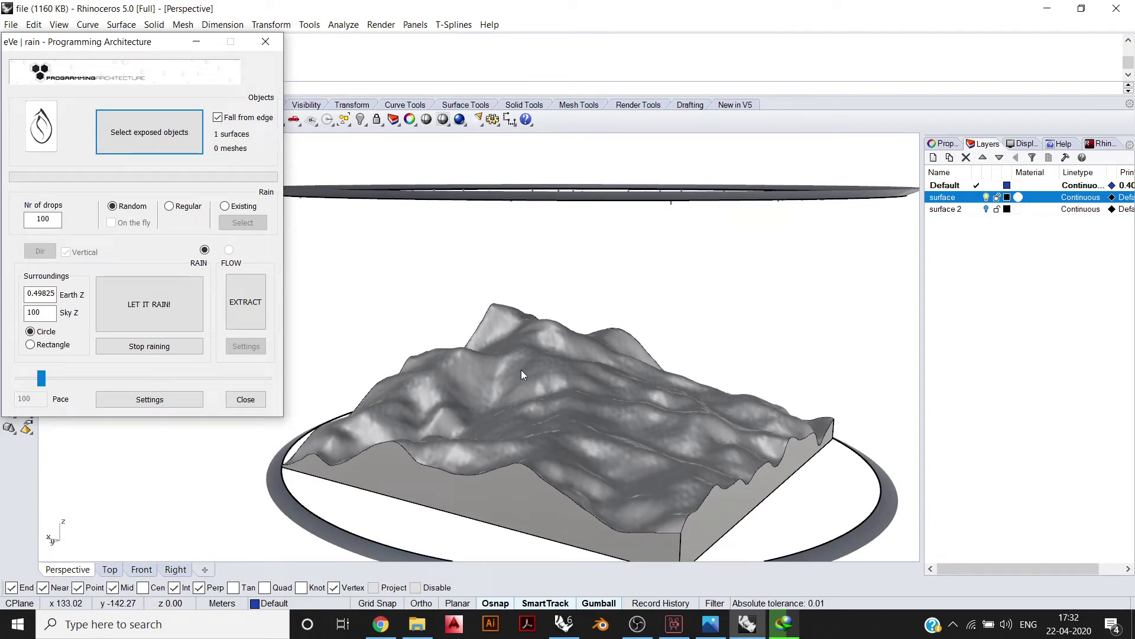
right_click_drag(531, 368, 520, 364)
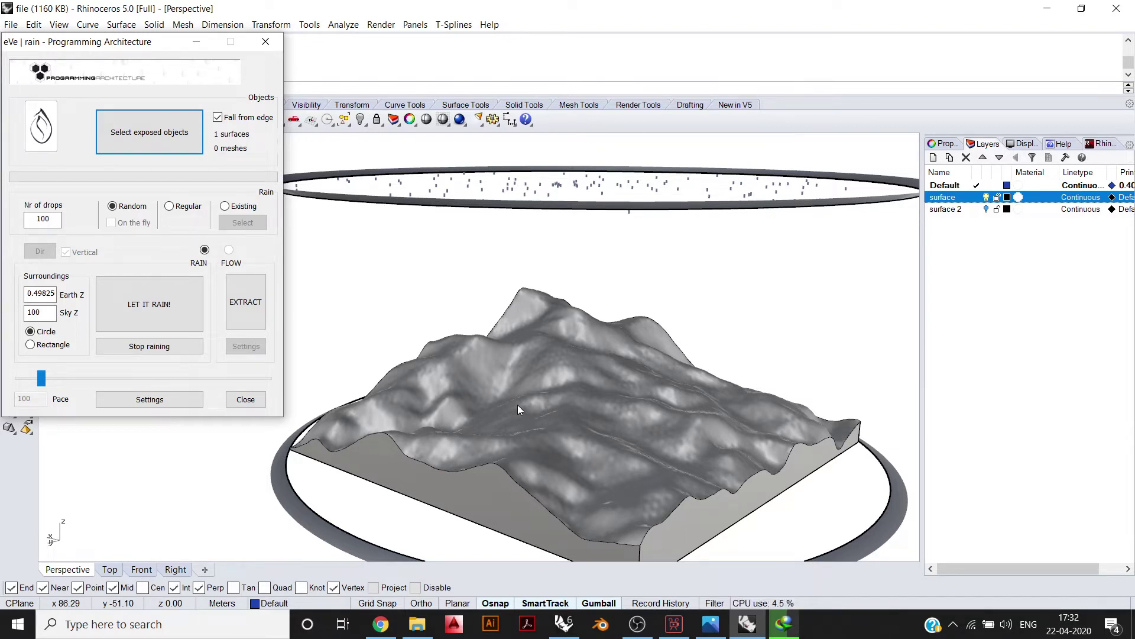
scroll(517, 404, "up", 5)
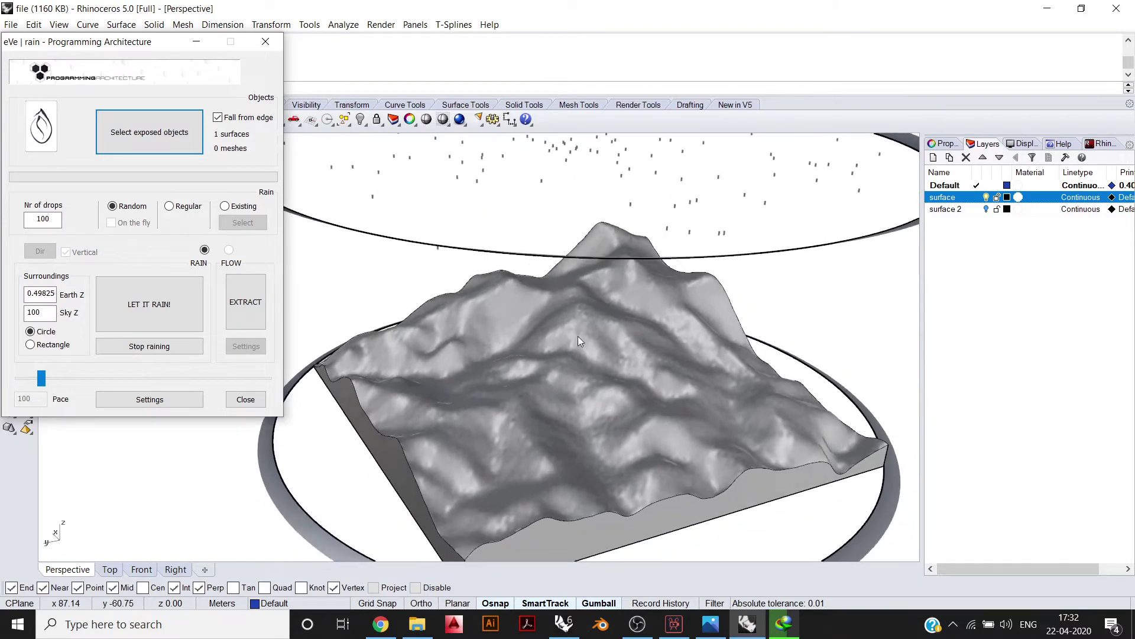
scroll(577, 336, "down", 4)
right_click_drag(578, 336, 626, 335)
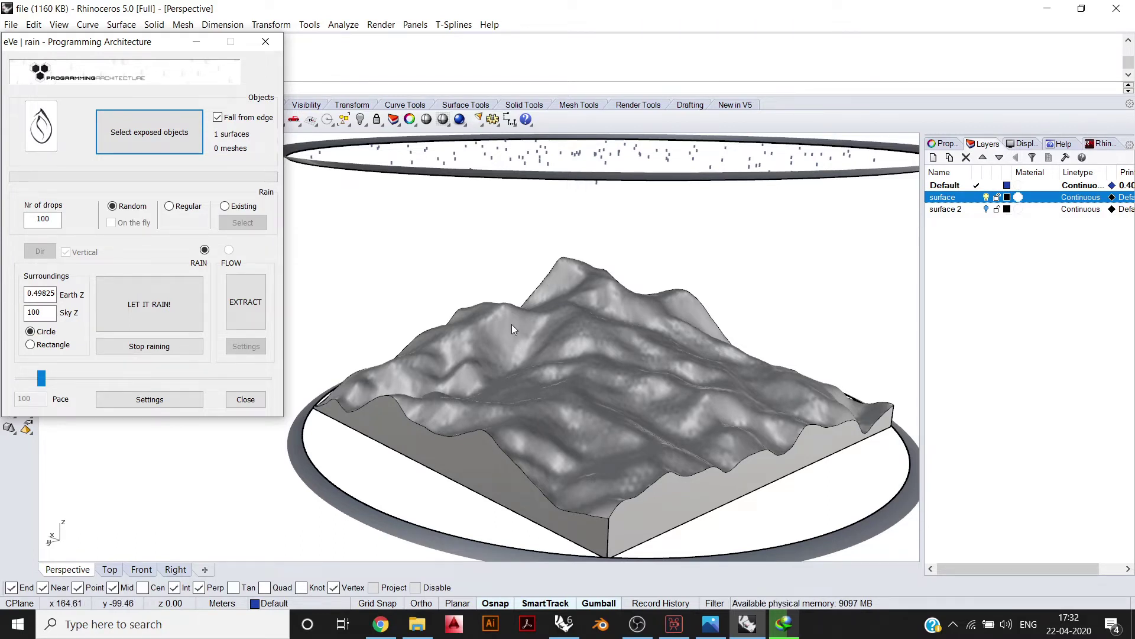
Let it rain on the terrain and examine from several views how the drops run along its slopes and valleys
left_click(182, 307)
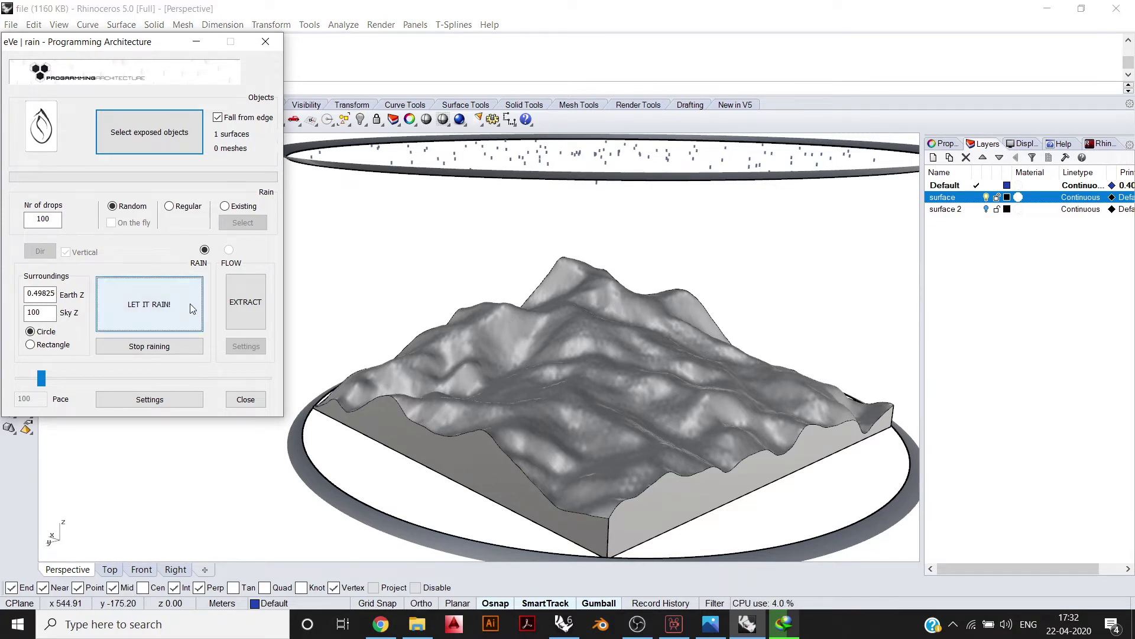
scroll(621, 329, "up", 6)
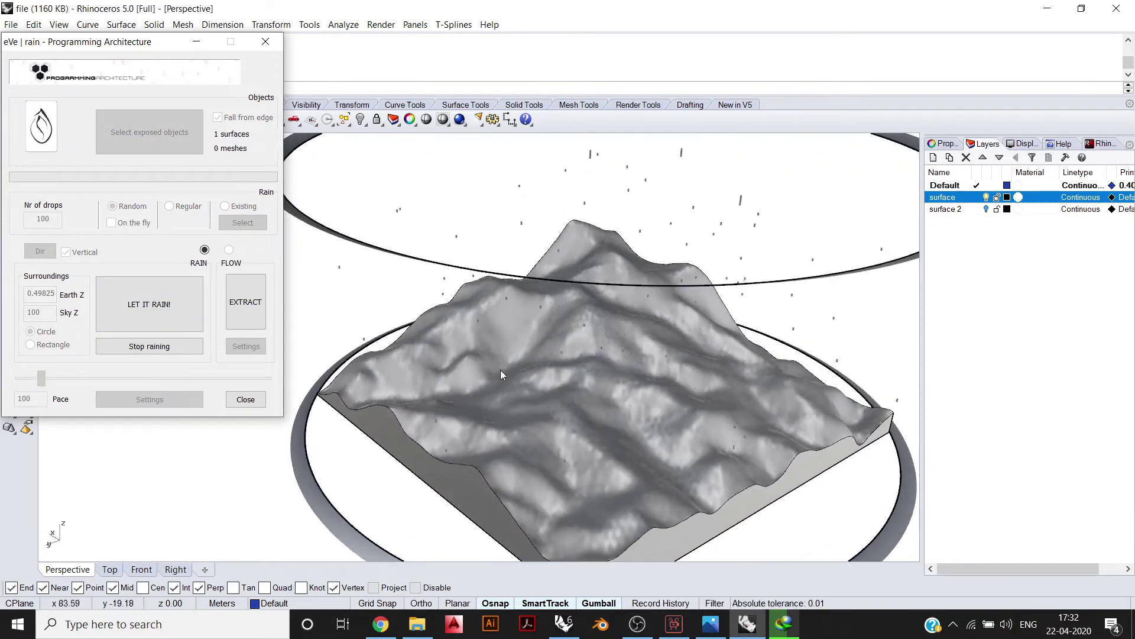
scroll(522, 379, "down", 3)
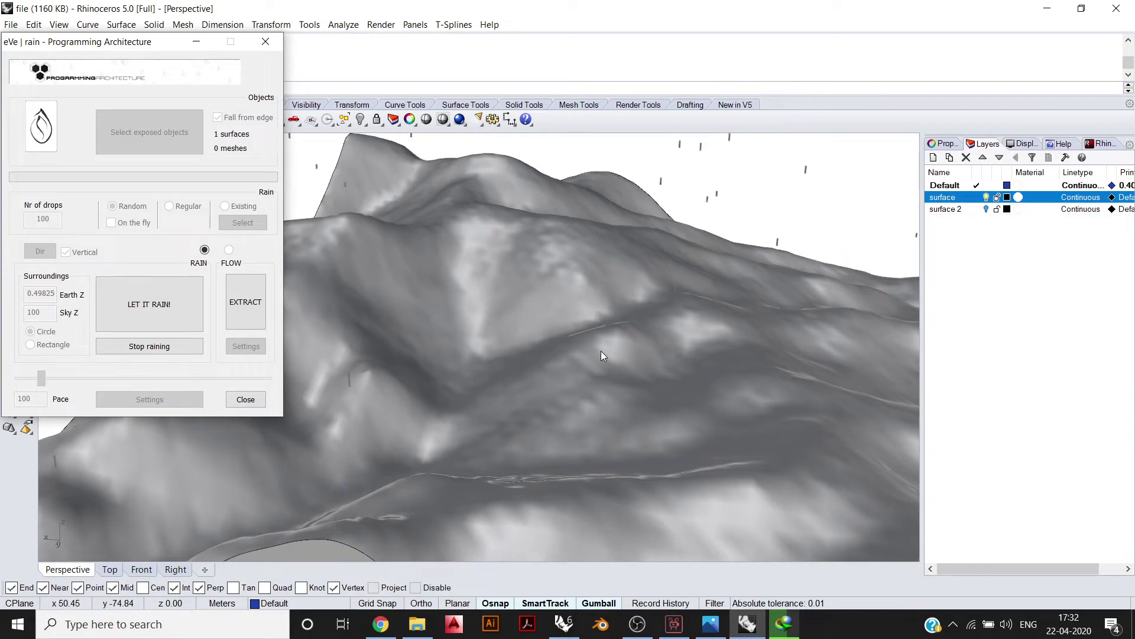
scroll(601, 351, "down", 4)
right_click_drag(496, 357, 488, 406)
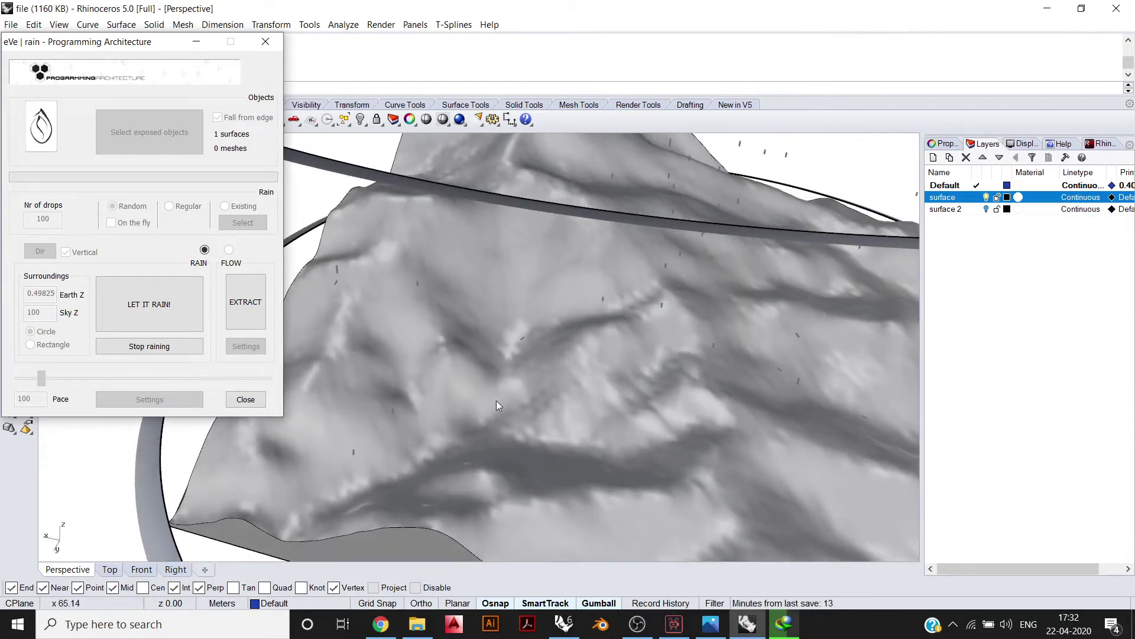
scroll(597, 313, "up", 5)
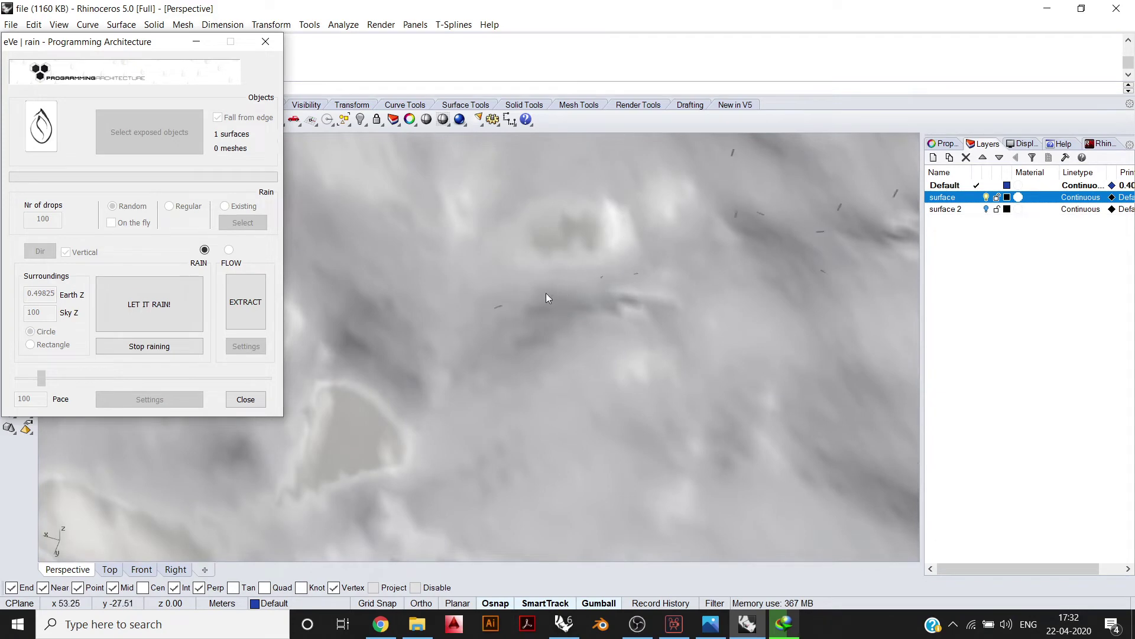
scroll(491, 332, "down", 2)
scroll(550, 420, "down", 2)
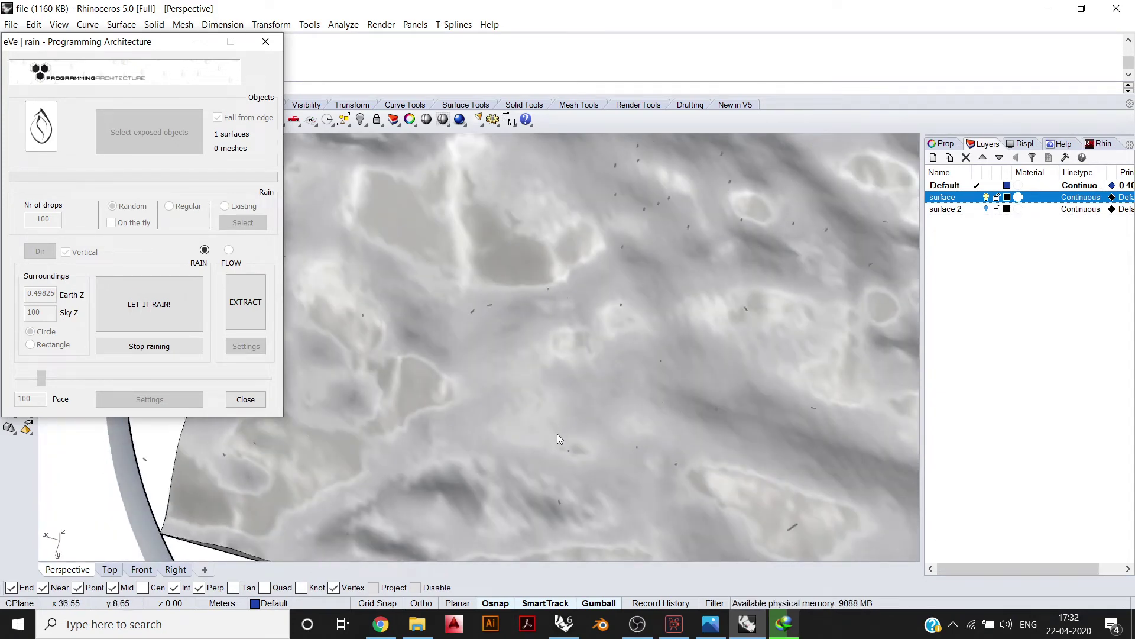
scroll(603, 387, "up", 3)
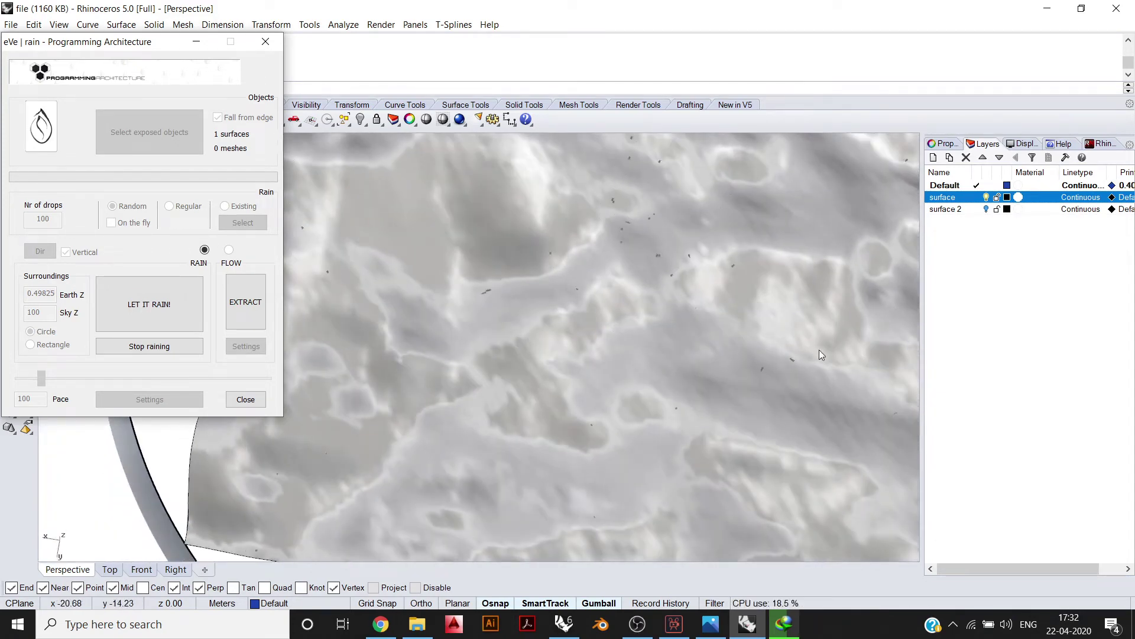
scroll(599, 479, "down", 3)
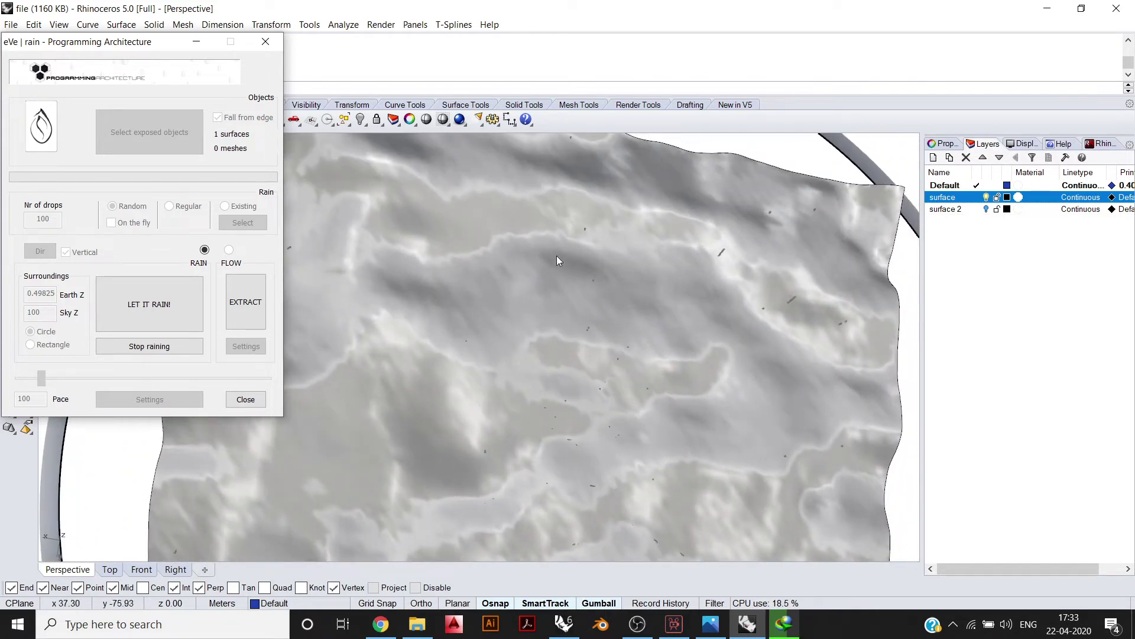
scroll(602, 260, "down", 6)
right_click_drag(624, 402, 551, 291)
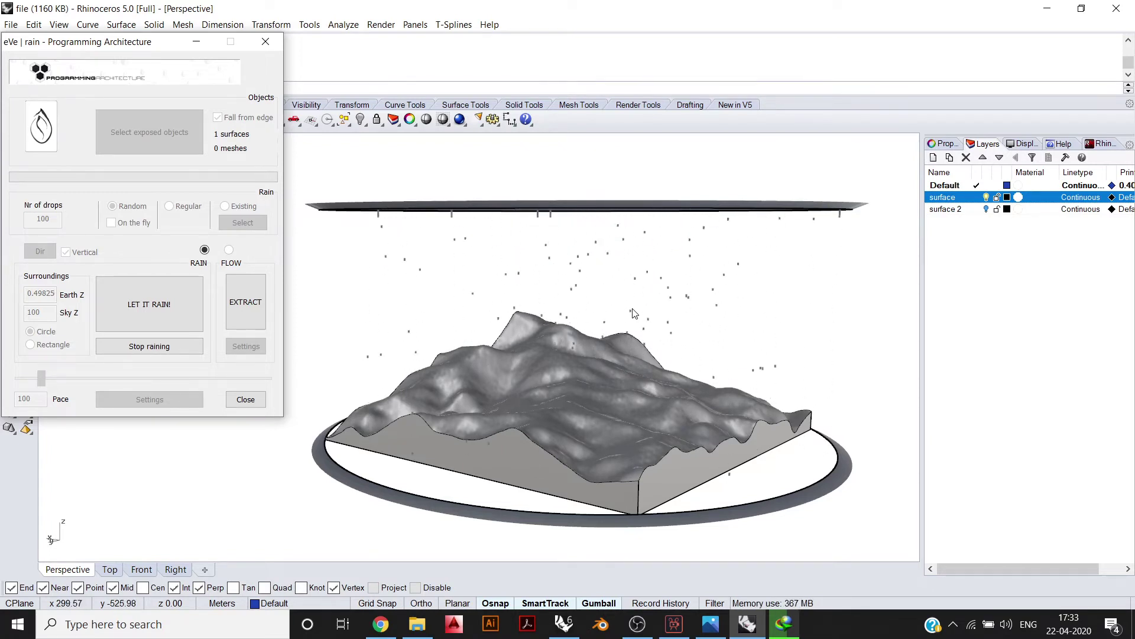
Stop the rain with its flow trails kept as curves on the terrain, and close the eVe | rain dialog
left_click(178, 348)
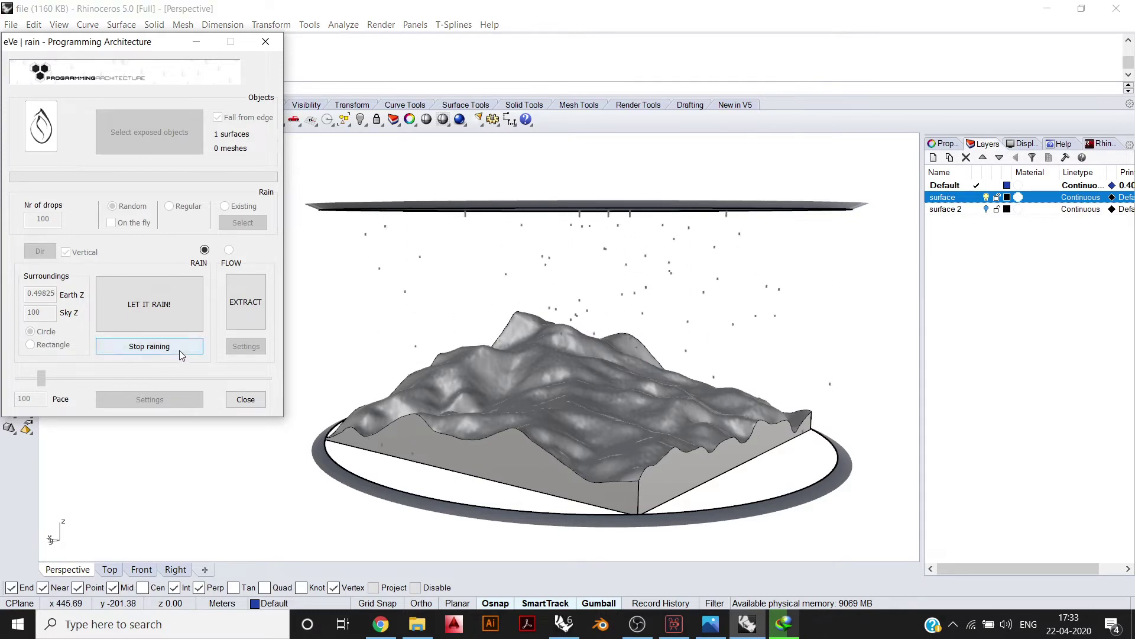
right_click_drag(619, 367, 594, 461)
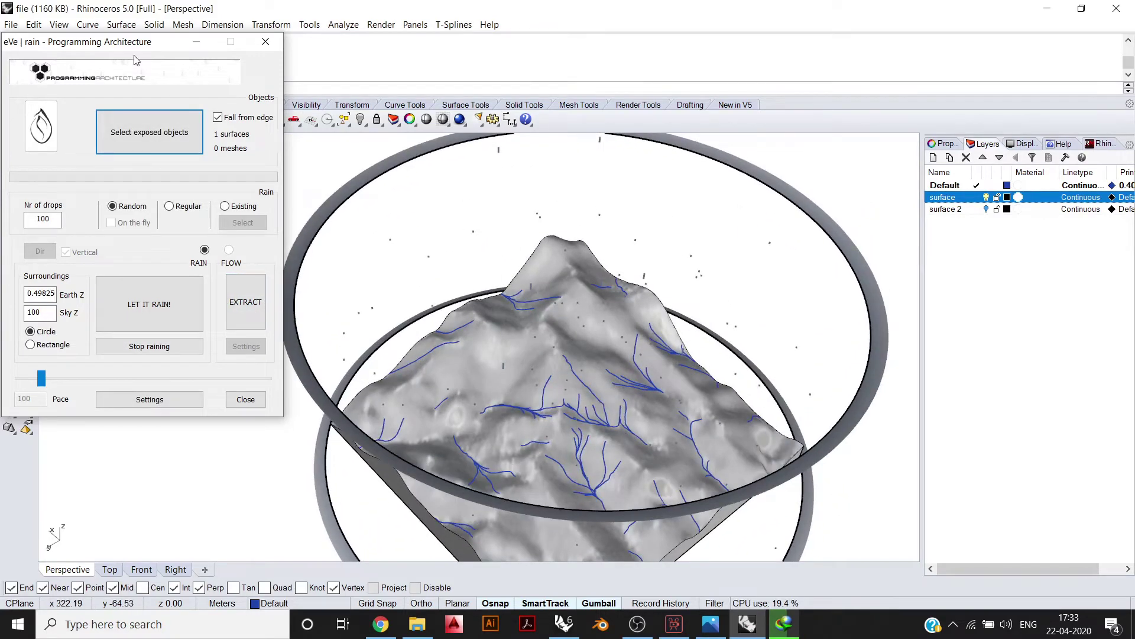
left_click(266, 41)
Copy the terrain's top surface and base beside the original, leaving out the flow trail curves
right_click_drag(486, 252, 349, 327)
left_click(399, 331)
scroll(395, 324, "down", 4)
scroll(435, 464, "up", 4)
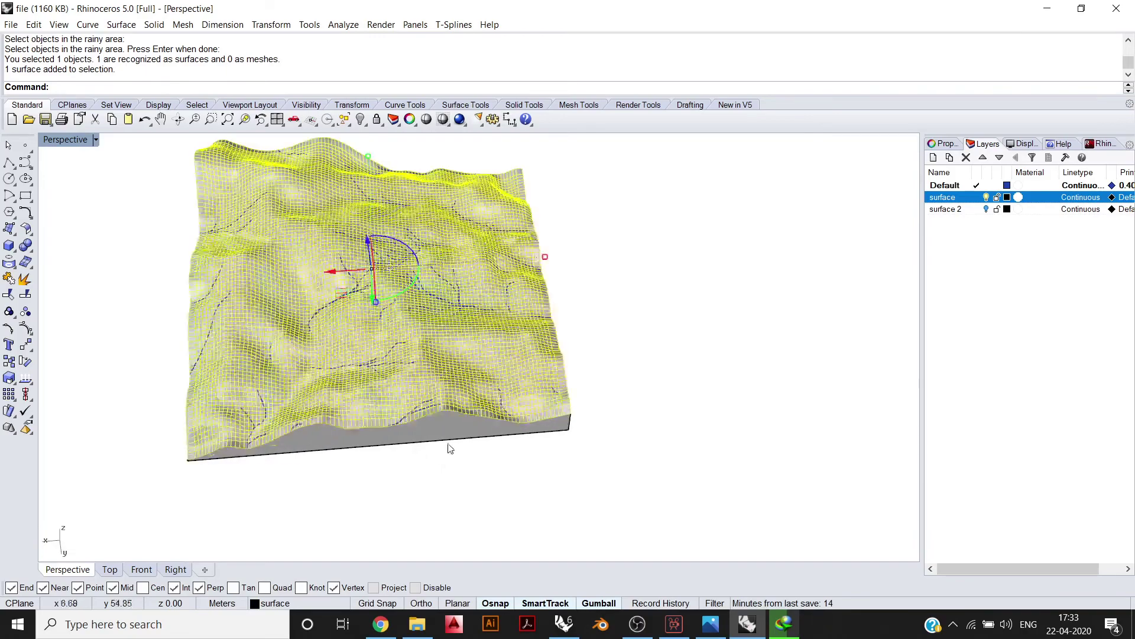
left_click(451, 448, "shift")
scroll(444, 438, "down", 4)
right_click_drag(416, 416, 412, 412, "shift")
left_click_drag(411, 413, 531, 332)
type("zs")
key("Return")
right_click_drag(530, 332, 494, 325)
key("Escape")
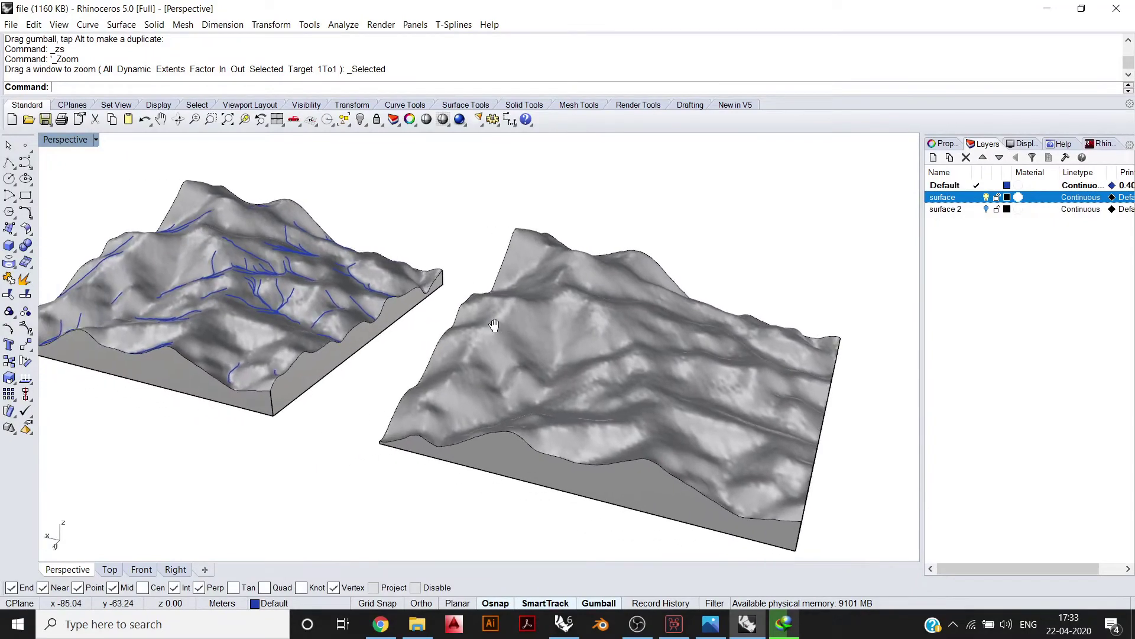
Start the eve_rain command and set the copied terrain's top surface as the exposed object
scroll(513, 293, "down", 2)
right_click_drag(410, 296, 535, 337, "shift")
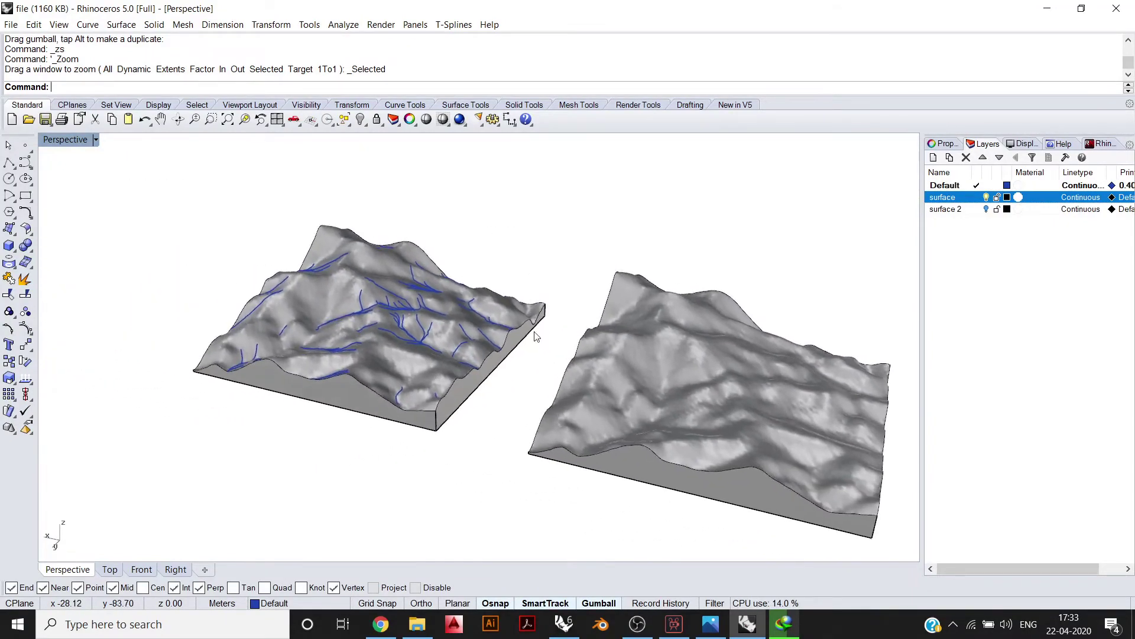
scroll(371, 322, "up", 5)
mouse_move(371, 321)
right_mouse_down()
mouse_move(372, 347)
mouse_move(364, 338)
right_mouse_up()
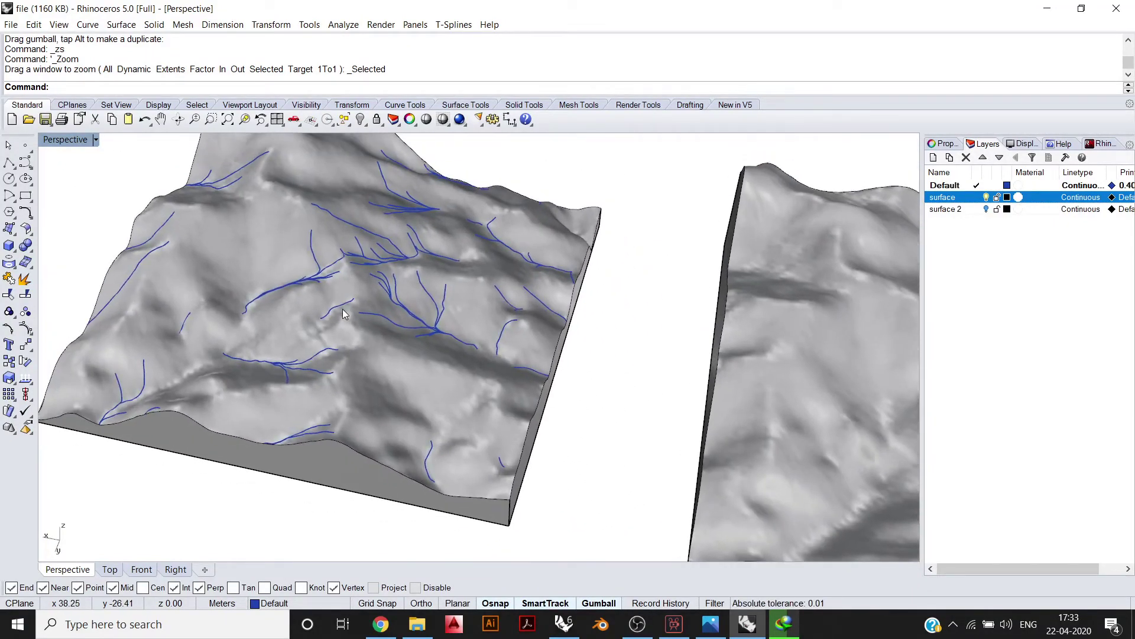
scroll(320, 286, "down", 5)
left_click(612, 385)
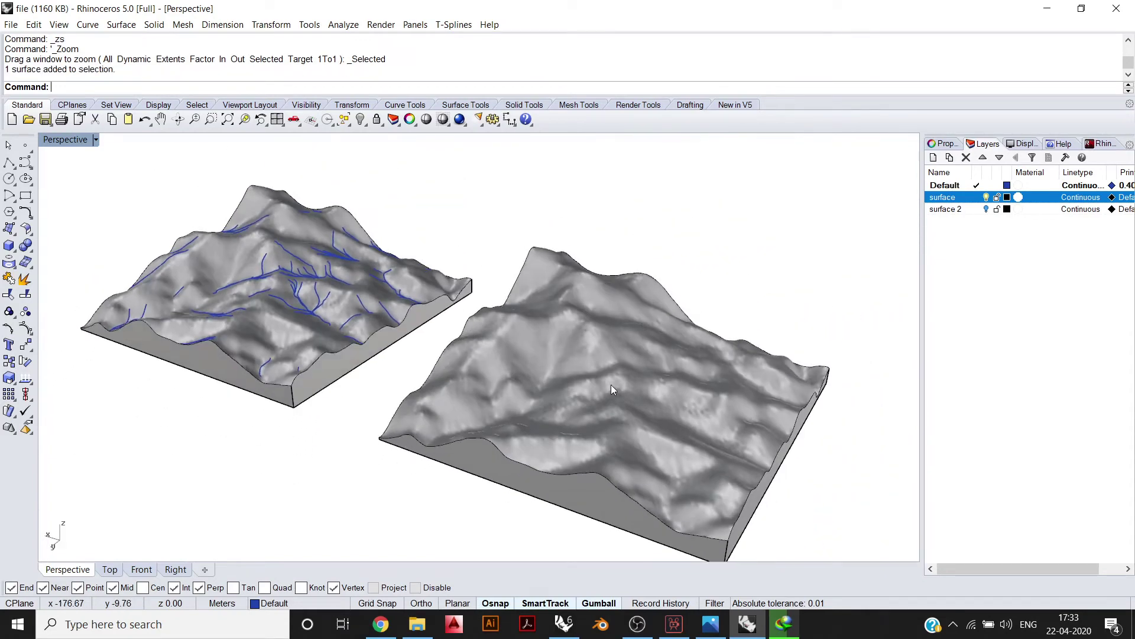
type("Re")
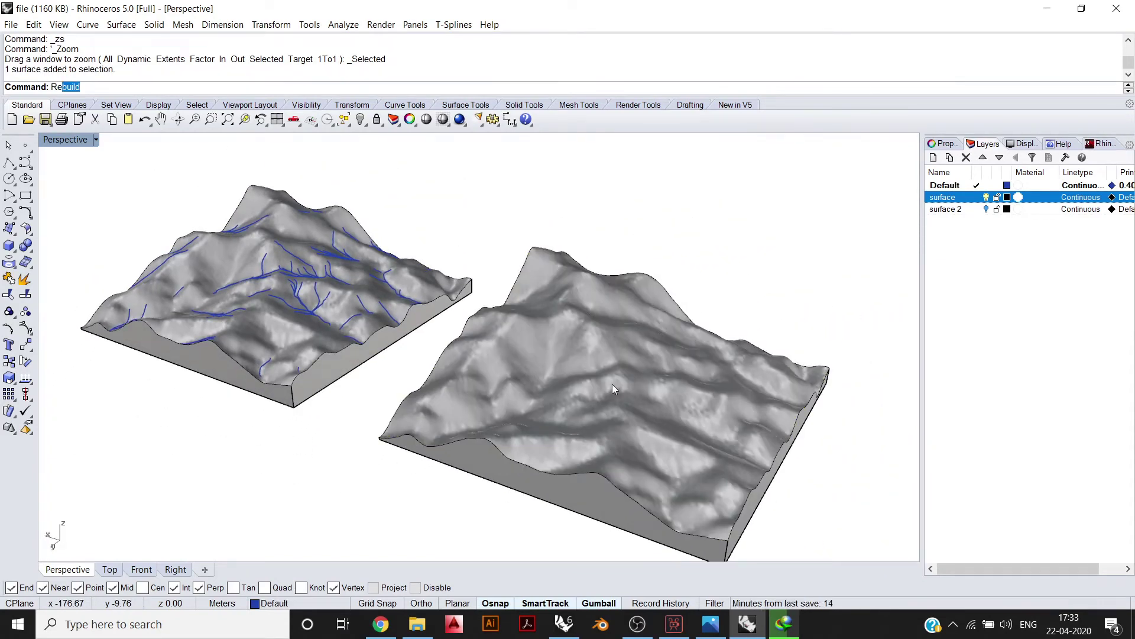
key("BackSpace")
key("BackSpace")
key("BackSpace")
type("eve_rain")
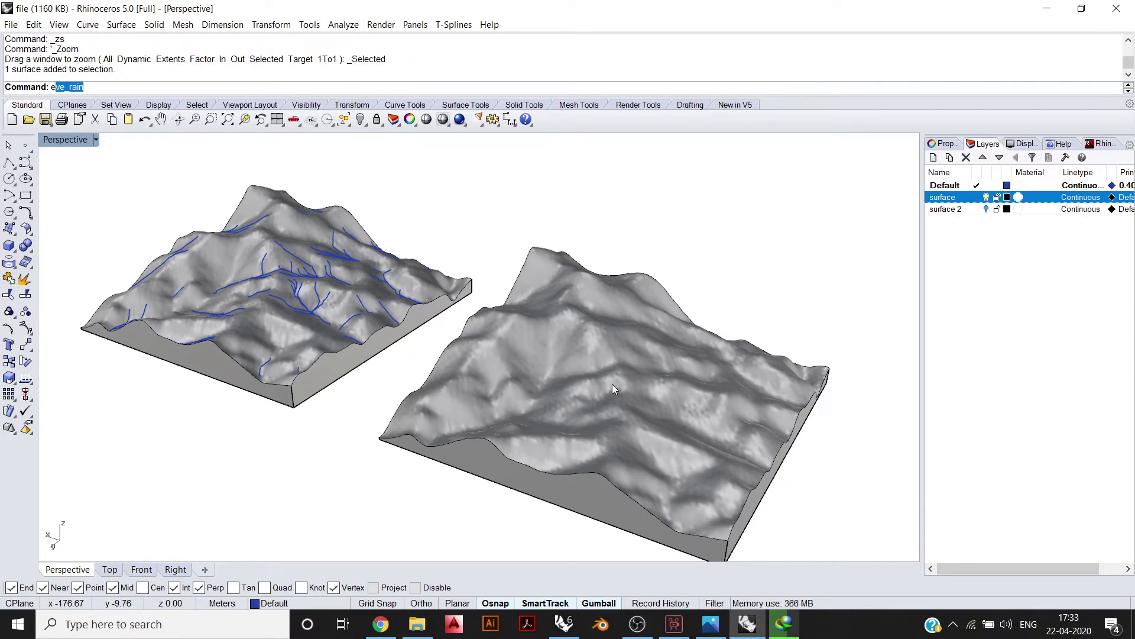
key("Return")
left_click(149, 132)
left_click(548, 307)
key("Return")
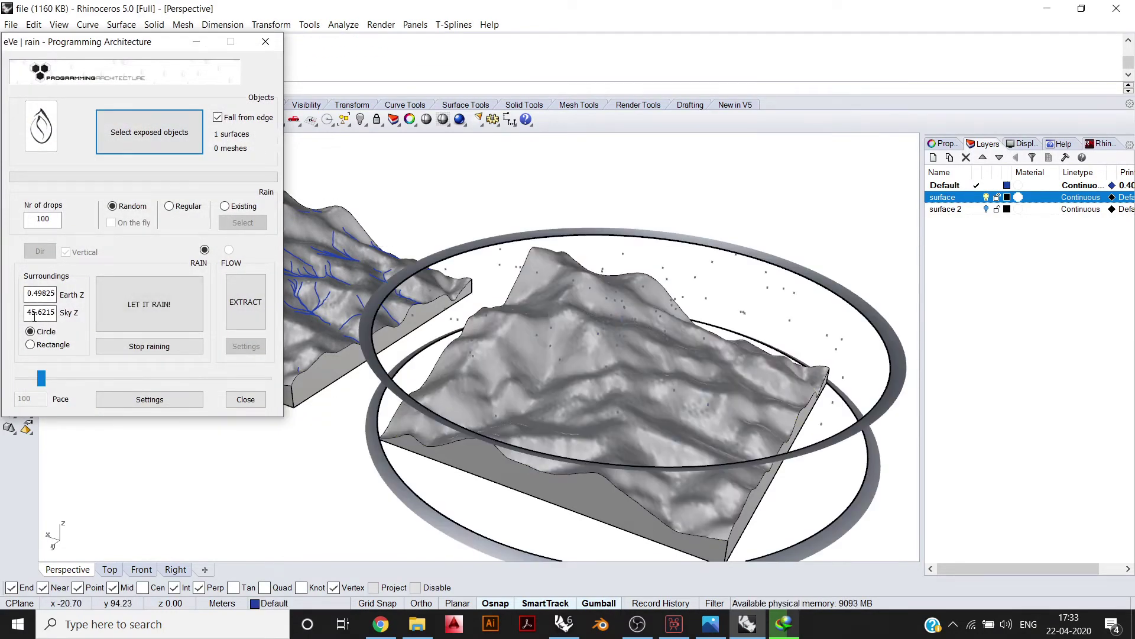
Set the rain's Sky Z to 100 and check the sky circle's height above the copied terrain
left_click_drag(32, 311, 5, 311)
key("BackSpace")
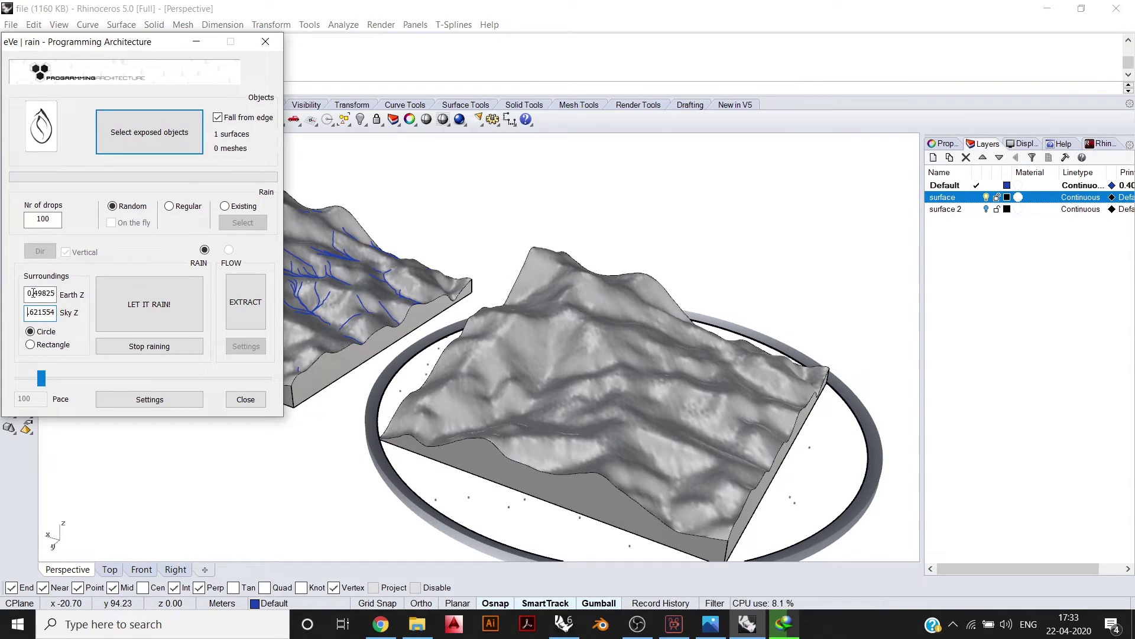
double_click(41, 310)
type("100")
scroll(540, 408, "down", 2)
right_click_drag(540, 409, 531, 364)
scroll(621, 337, "up", 2)
scroll(621, 337, "up", 4)
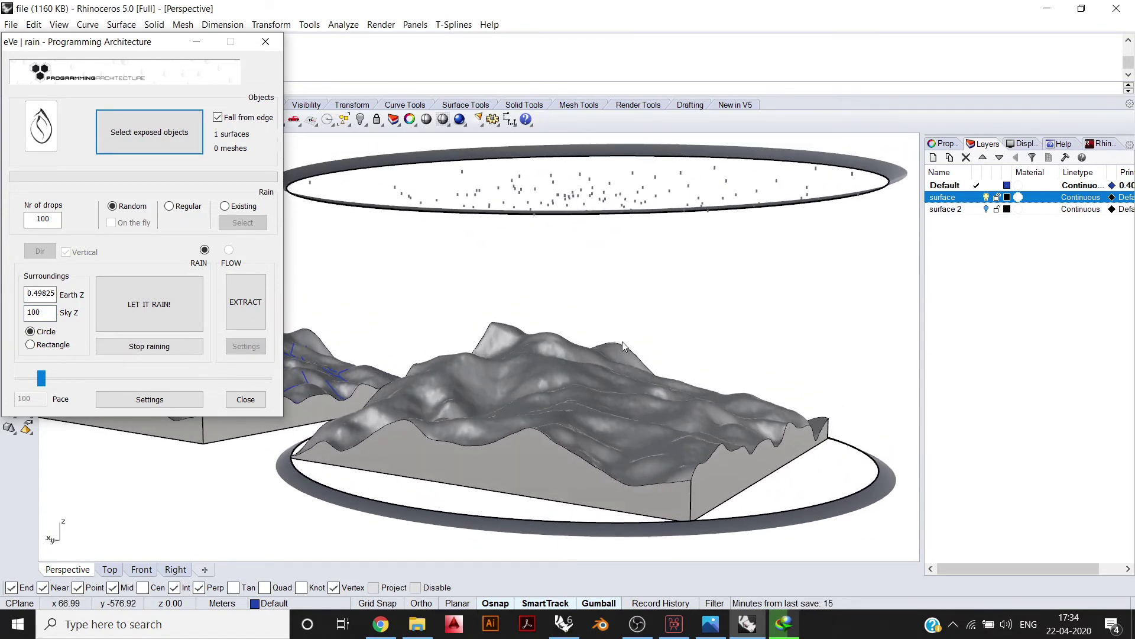
Set the number of drops to 200 and let it rain on the copied terrain
double_click(55, 219)
type("200")
left_click(181, 313)
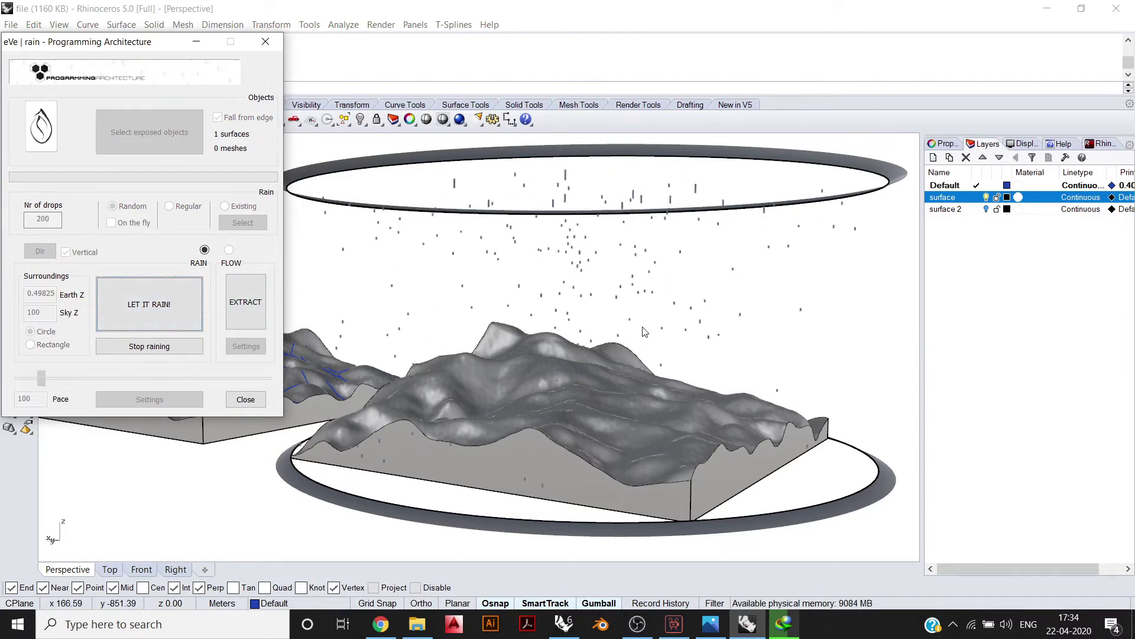
mouse_move(673, 385)
right_mouse_down()
mouse_move(666, 473)
mouse_move(671, 407)
right_mouse_up()
scroll(671, 406, "down", 6)
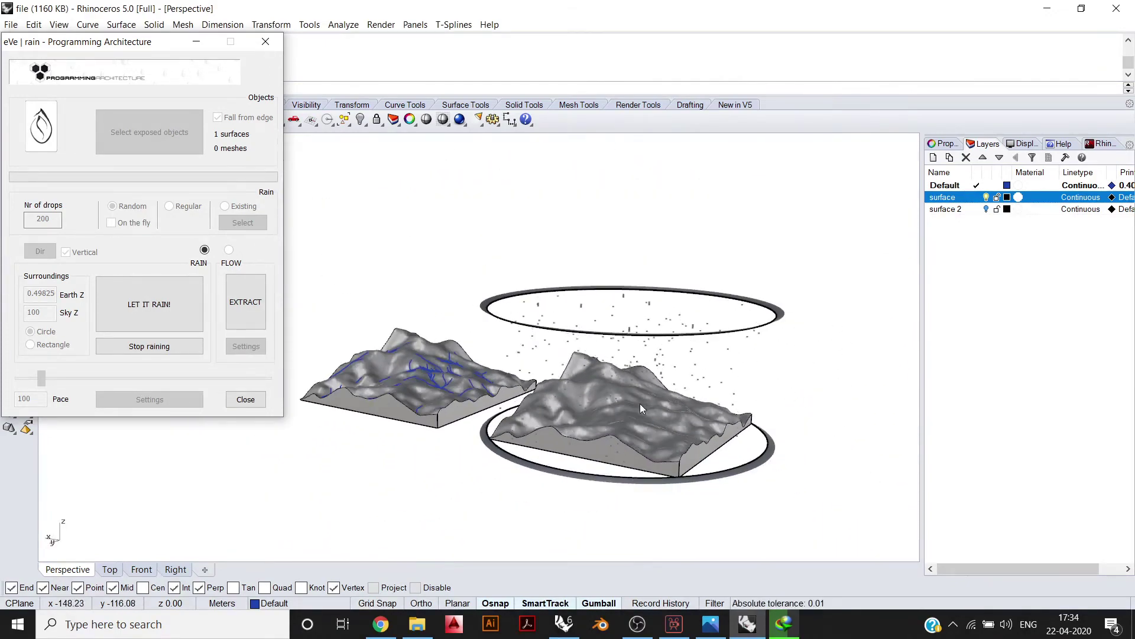
scroll(640, 408, "up", 3)
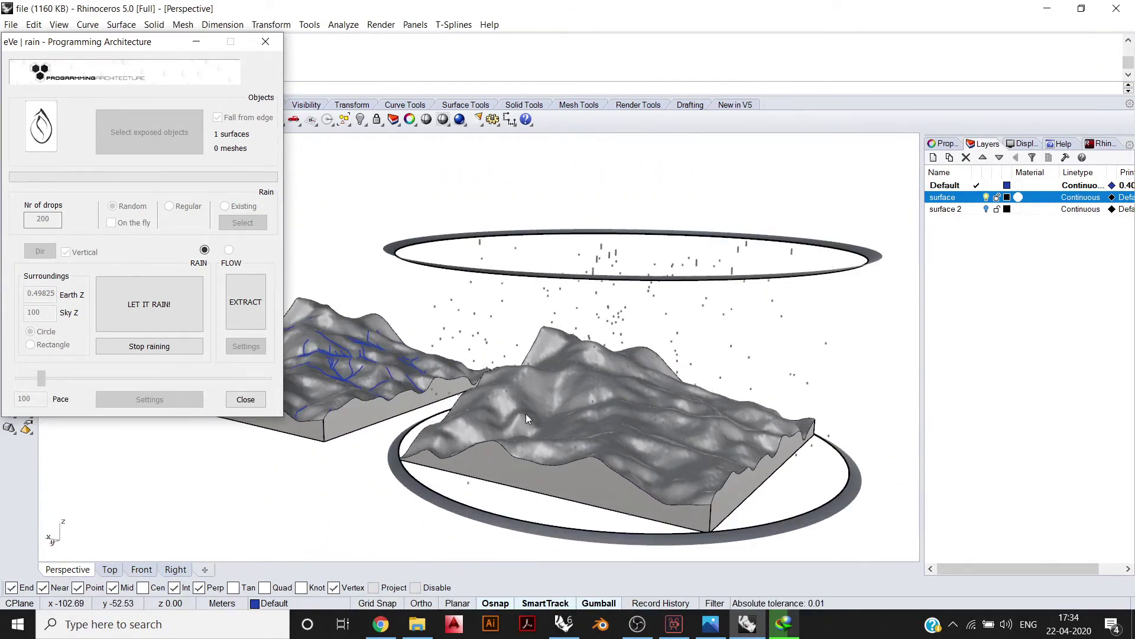
scroll(626, 428, "up", 2)
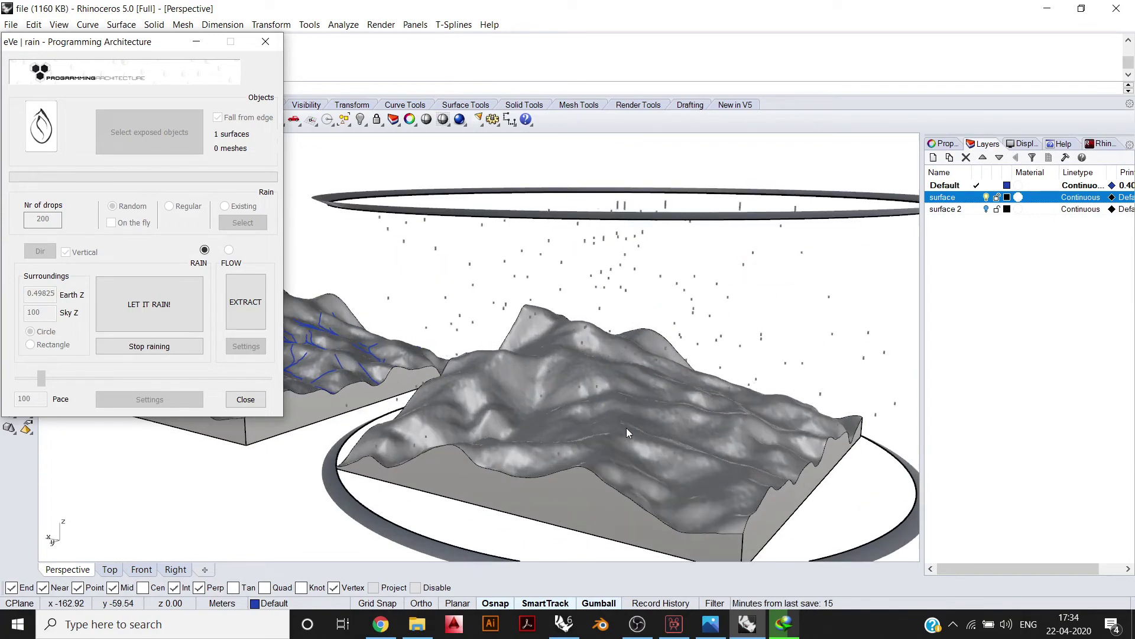
Stop the rain with its flow trails extracted as curves on the copied terrain, and close the eVe | rain dialog
left_click(181, 348)
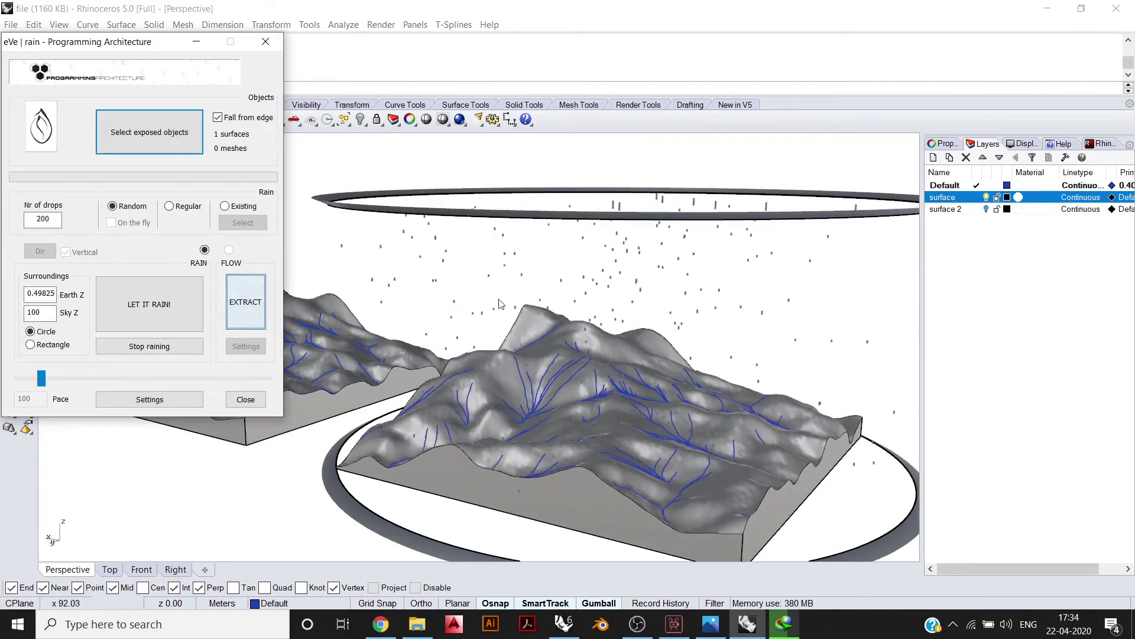
right_click_drag(498, 304, 427, 378)
scroll(461, 255, "down", 4)
right_click_drag(461, 256, 553, 352)
right_click_drag(385, 359, 453, 353, "shift")
scroll(453, 353, "up", 2)
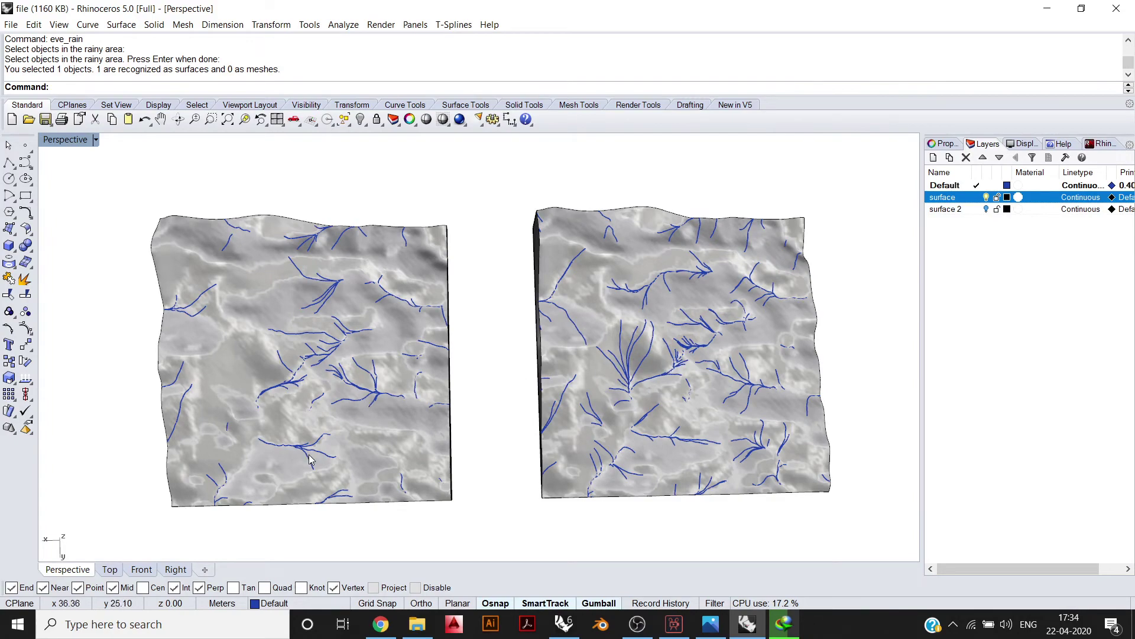
Examine from close up how the flow trails on the copied terrain run down its slopes and gather in the valleys
scroll(261, 438, "up", 6)
scroll(265, 423, "down", 8)
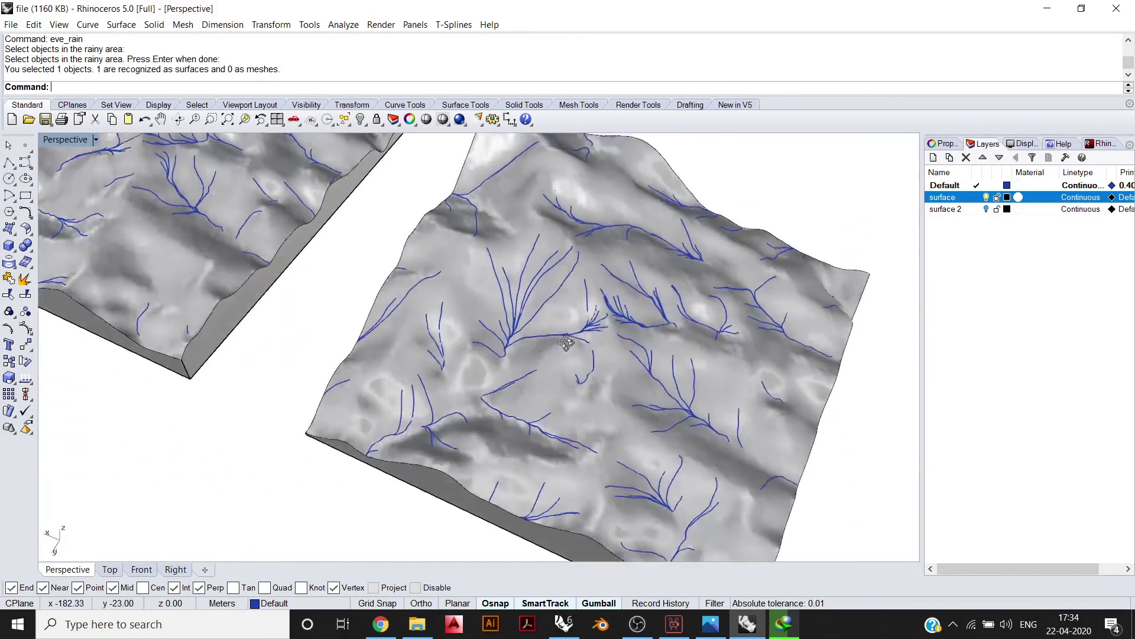
right_click_drag(566, 343, 525, 355)
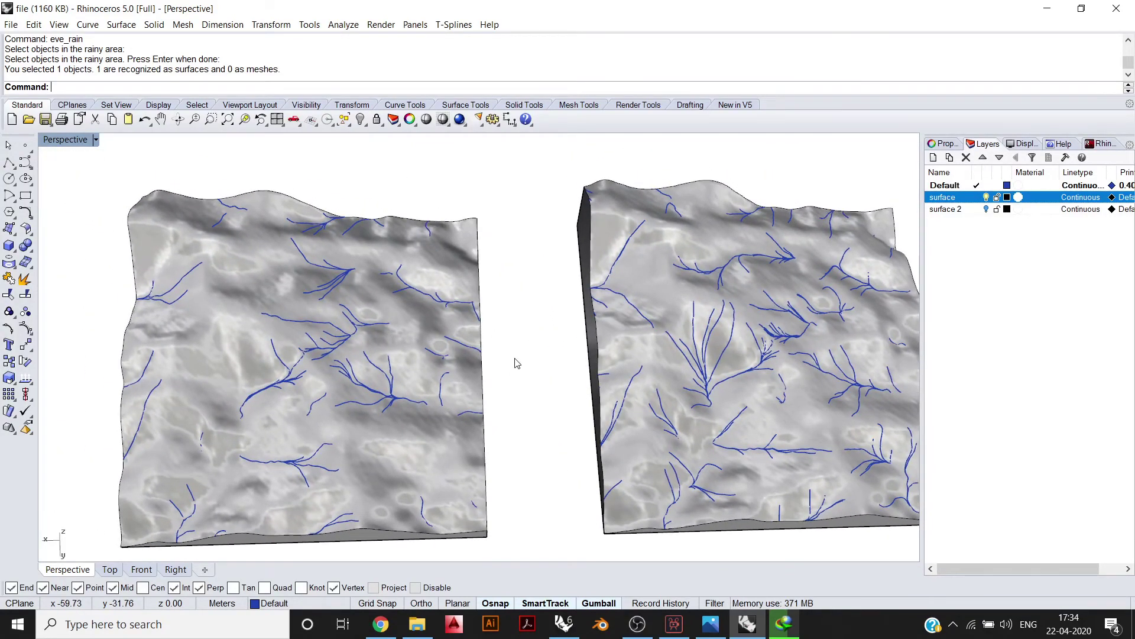
right_click_drag(679, 360, 551, 299)
scroll(559, 369, "up", 4)
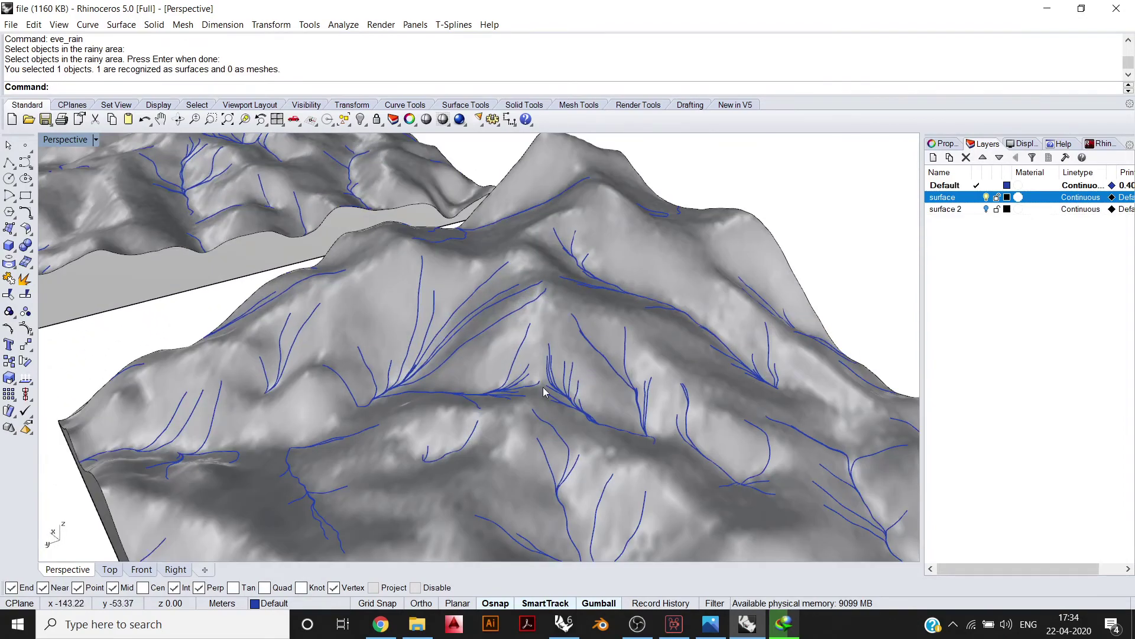
right_click_drag(389, 392, 394, 312)
scroll(420, 300, "up", 5)
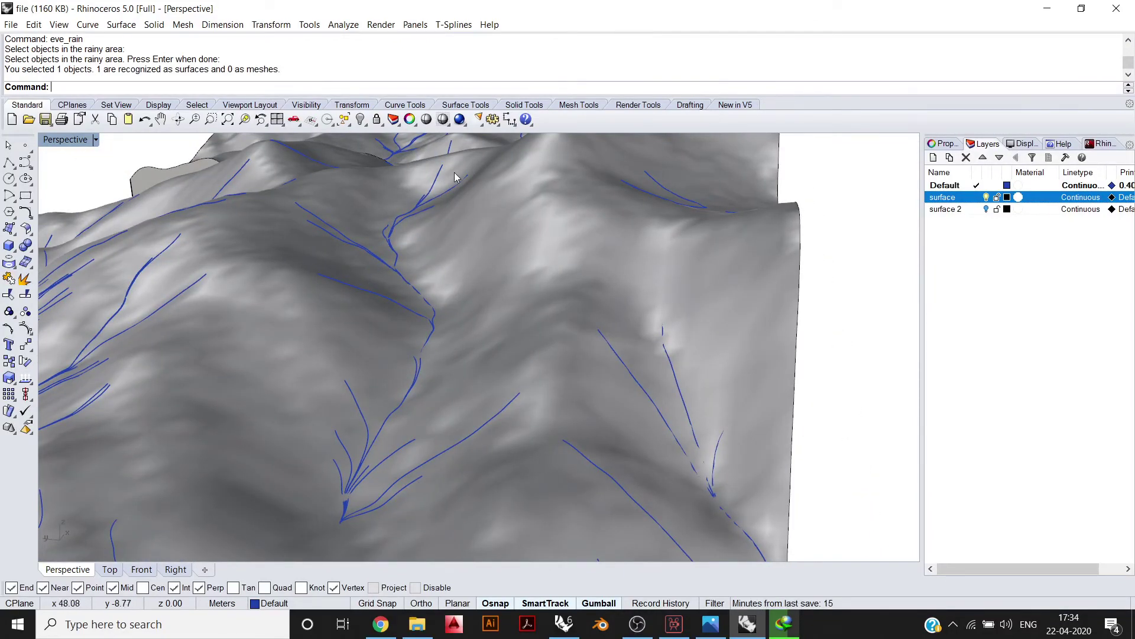
right_click_drag(376, 476, 408, 293)
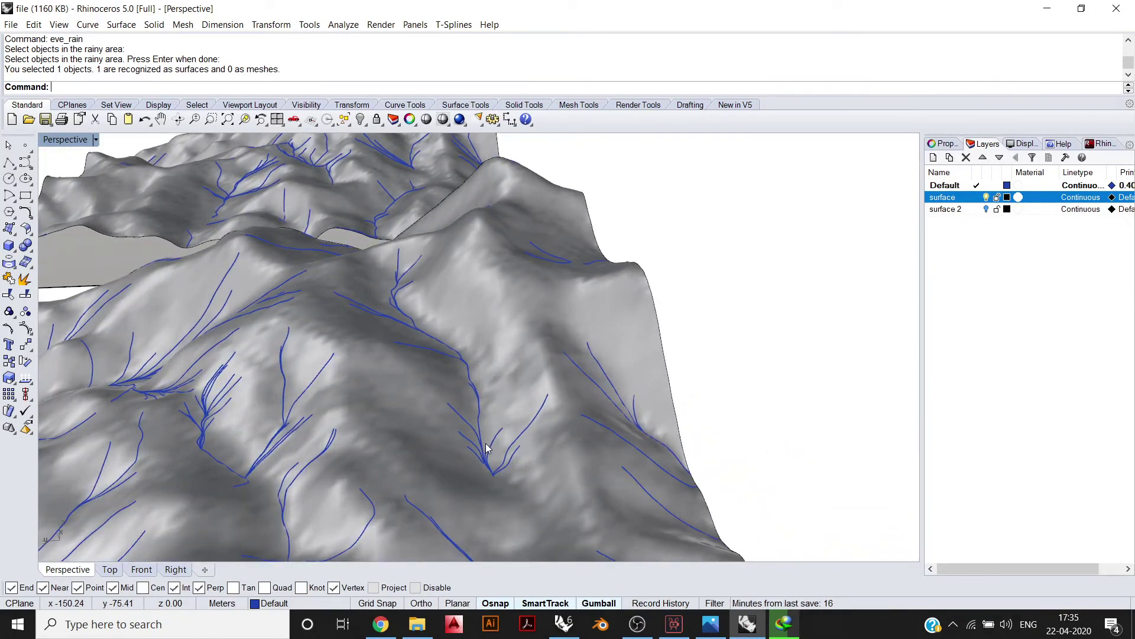
right_click_drag(353, 453, 428, 368)
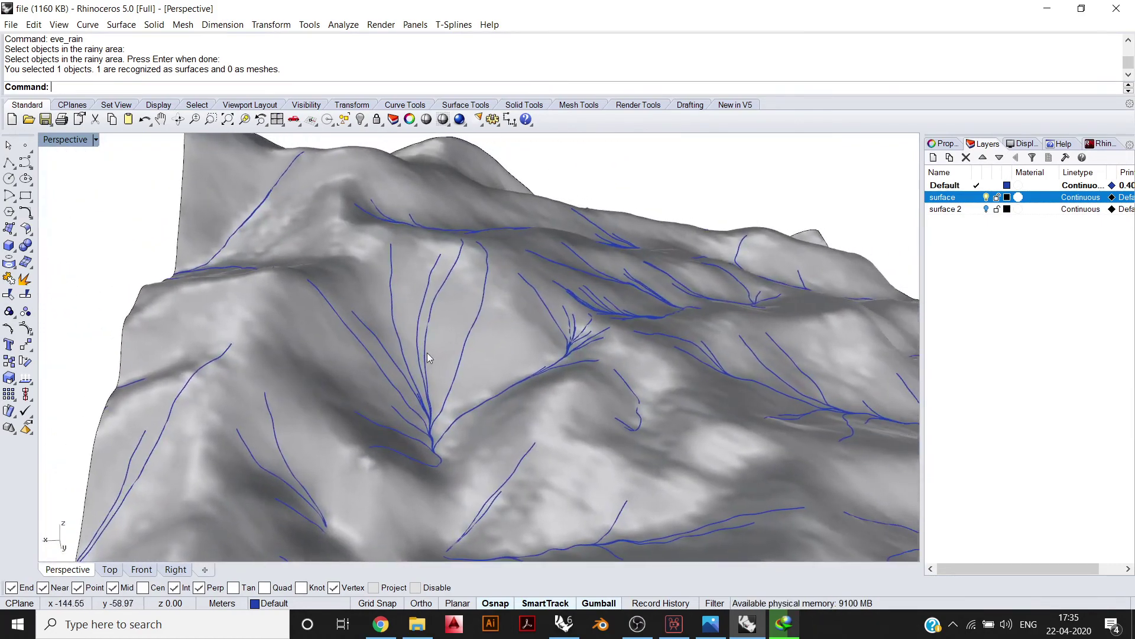
right_click_drag(431, 427, 367, 329)
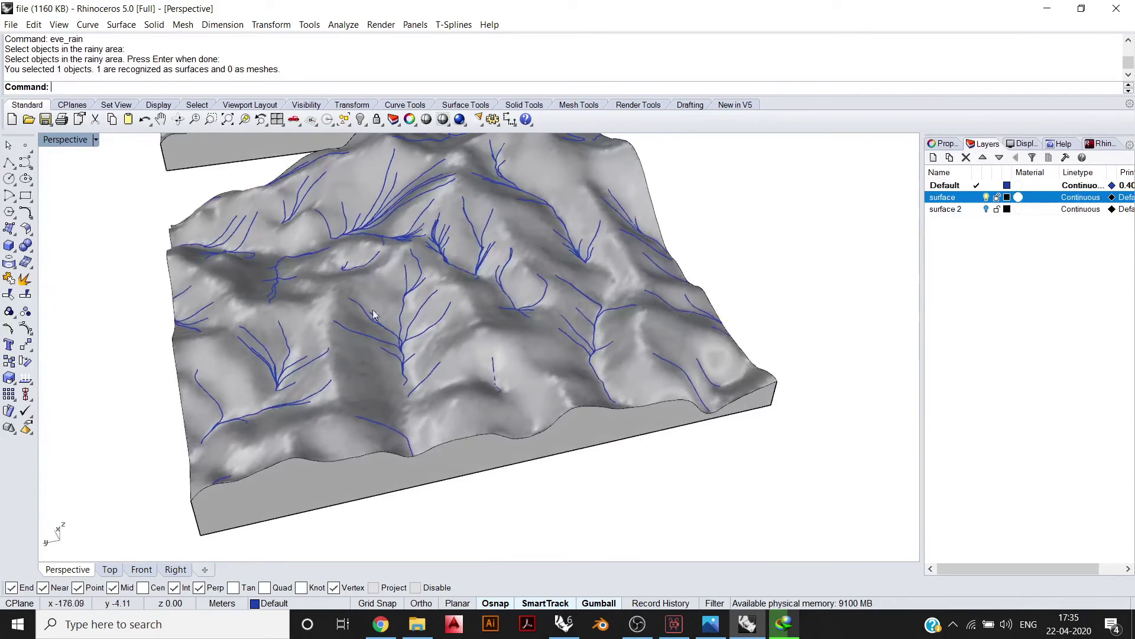
right_click_drag(328, 257, 406, 303)
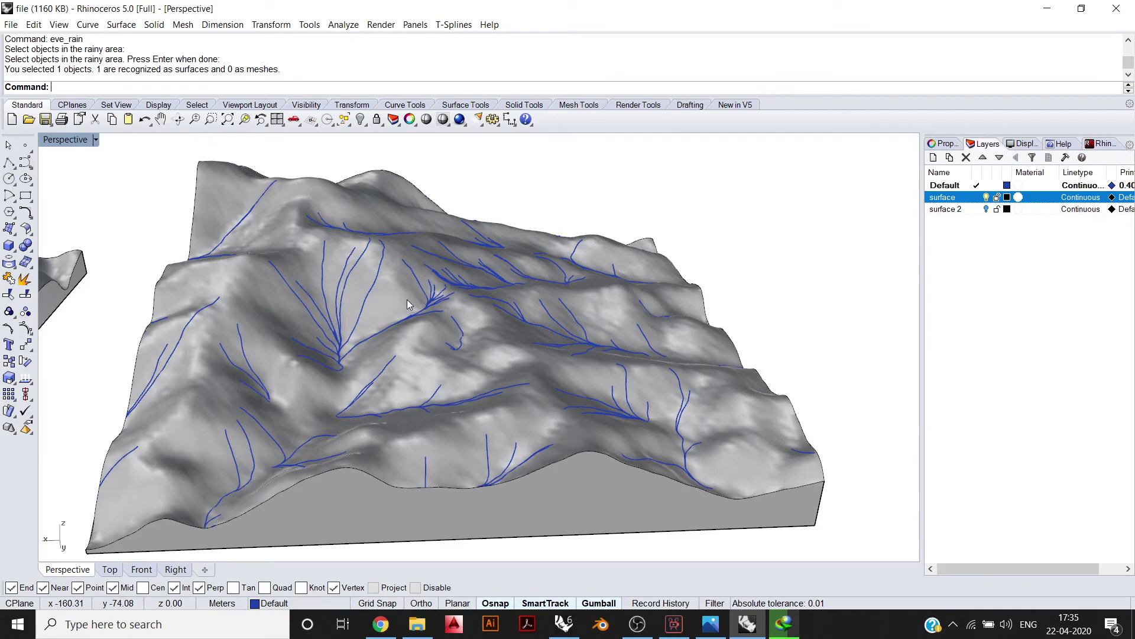
Compare the flow trails of the 100-drop rain on the original terrain with the 200-drop rain on the copy
mouse_move(471, 316)
right_mouse_down()
mouse_move(304, 310)
mouse_move(338, 336)
mouse_move(490, 325)
right_mouse_up()
scroll(490, 324, "down", 4)
right_click_drag(249, 314, 360, 284, "shift")
scroll(323, 339, "up", 6)
scroll(323, 340, "down", 6)
right_click_drag(444, 326, 405, 332)
scroll(475, 331, "up", 2)
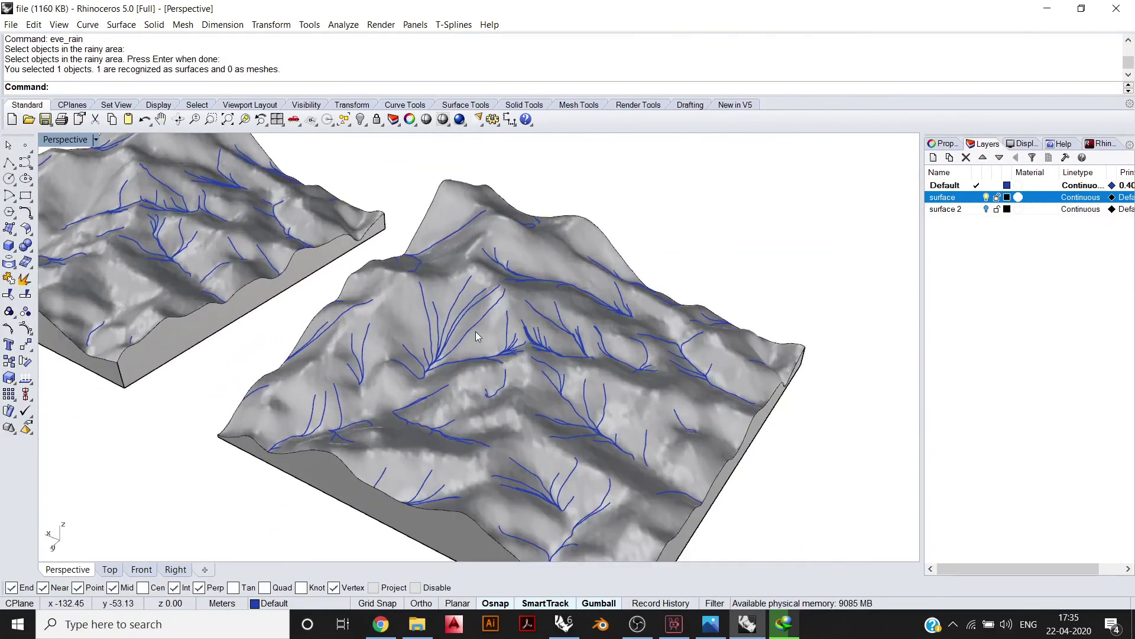
right_click_drag(476, 331, 445, 331, "shift")
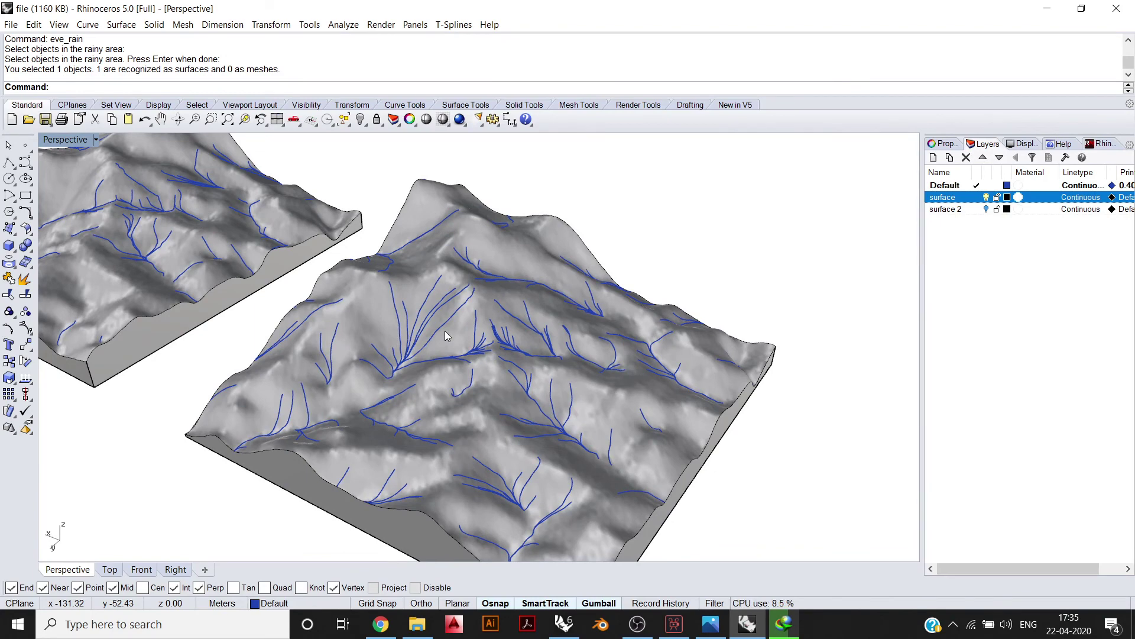
right_click_drag(445, 331, 591, 359, "shift")
scroll(546, 360, "down", 4)
right_click_drag(528, 343, 551, 366, "shift")
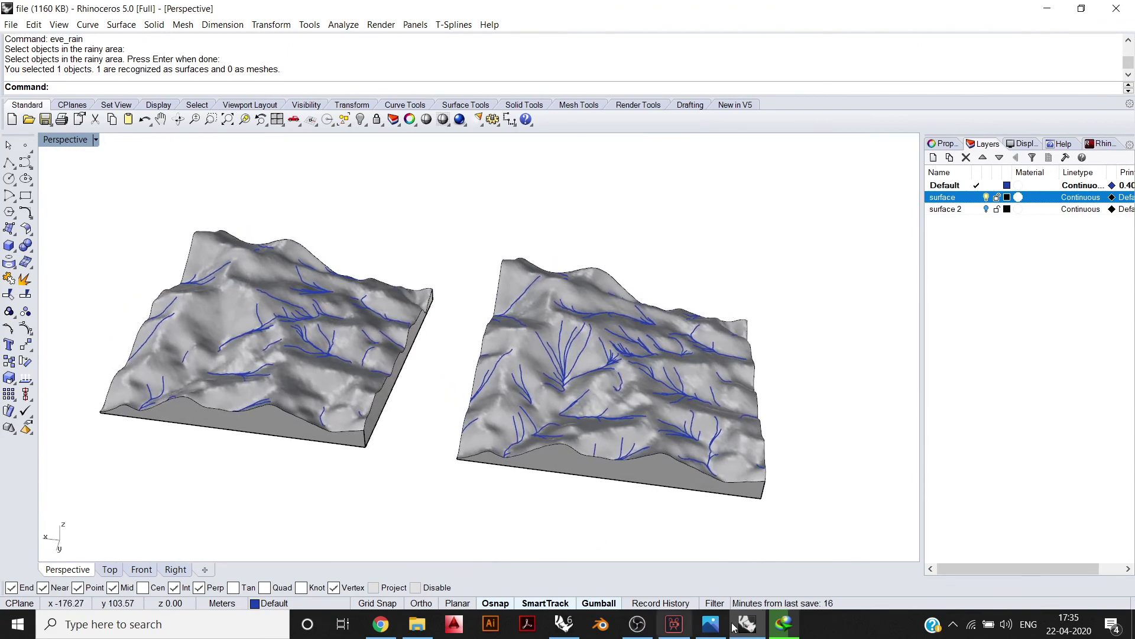
Switch to the Photos app, show the EVE RAIN title image p1.jpg full screen, and go on to the following image
left_click(705, 624)
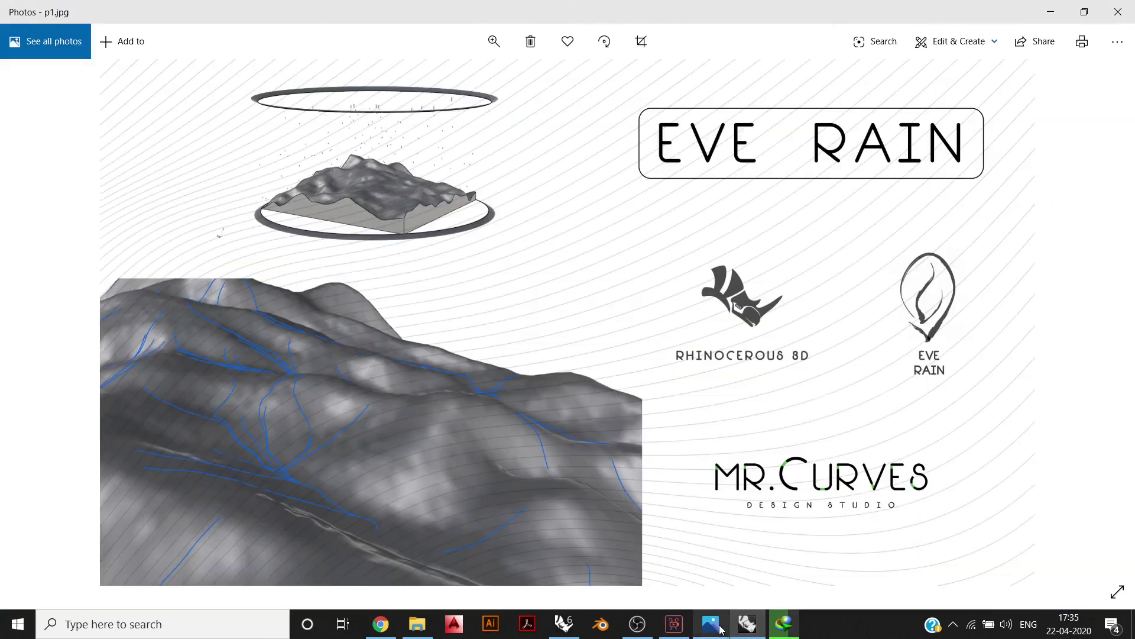
left_click(1118, 592)
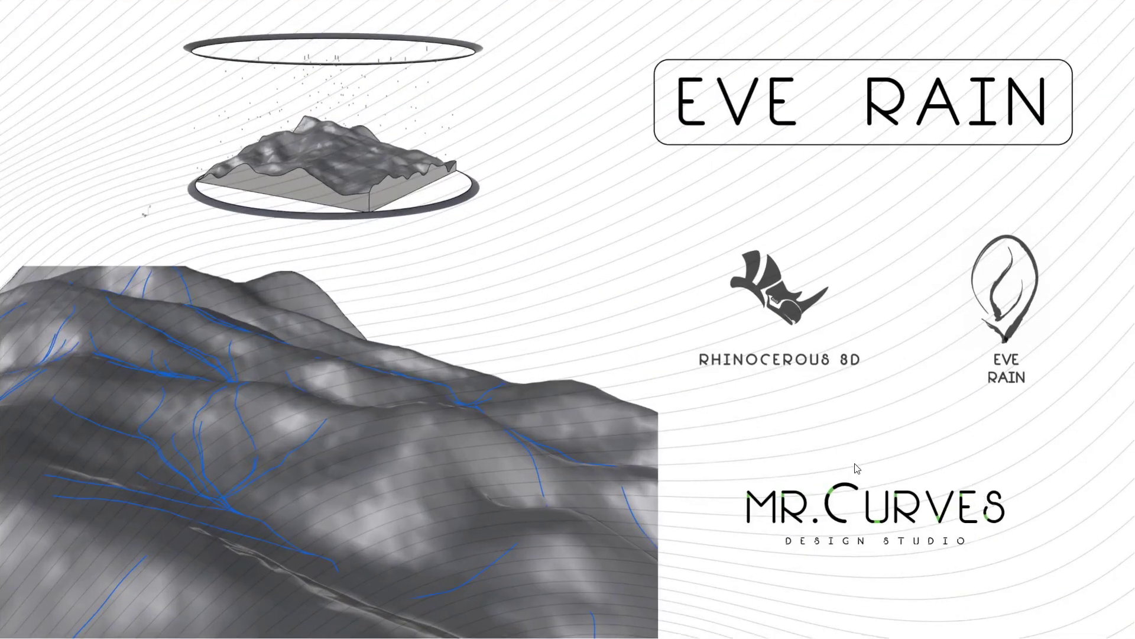
key("Right")
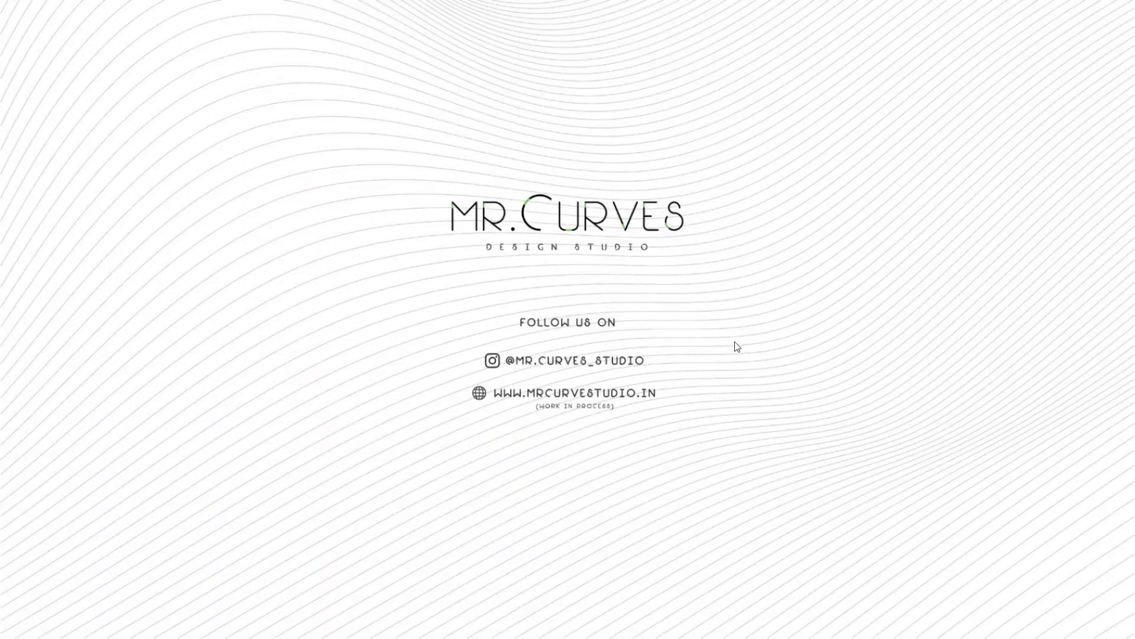